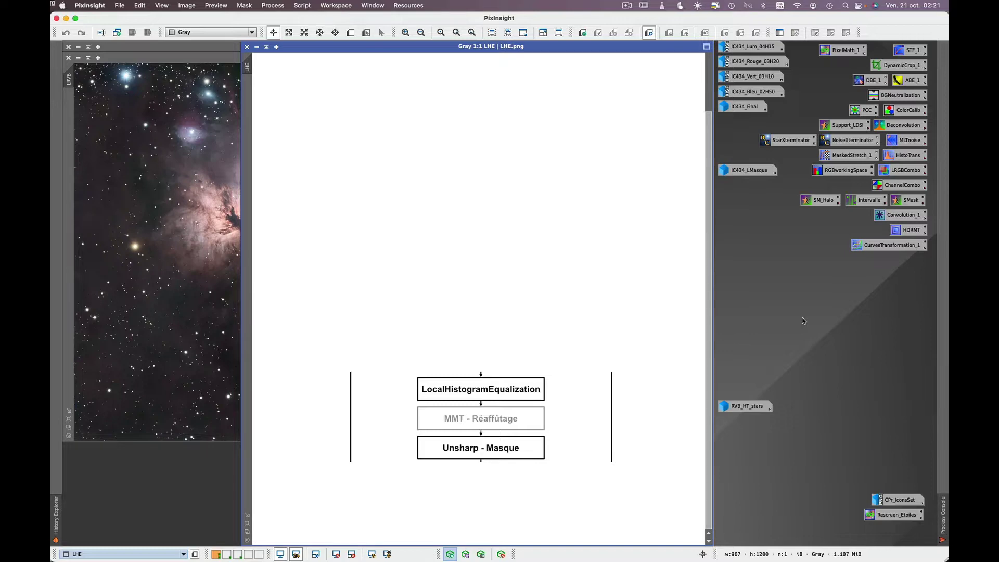
# Minimize the LHE diagram image and load the processing history of the LRVB image into the History Explorer.
pyautogui.click(256, 48)
pyautogui.click(257, 48)
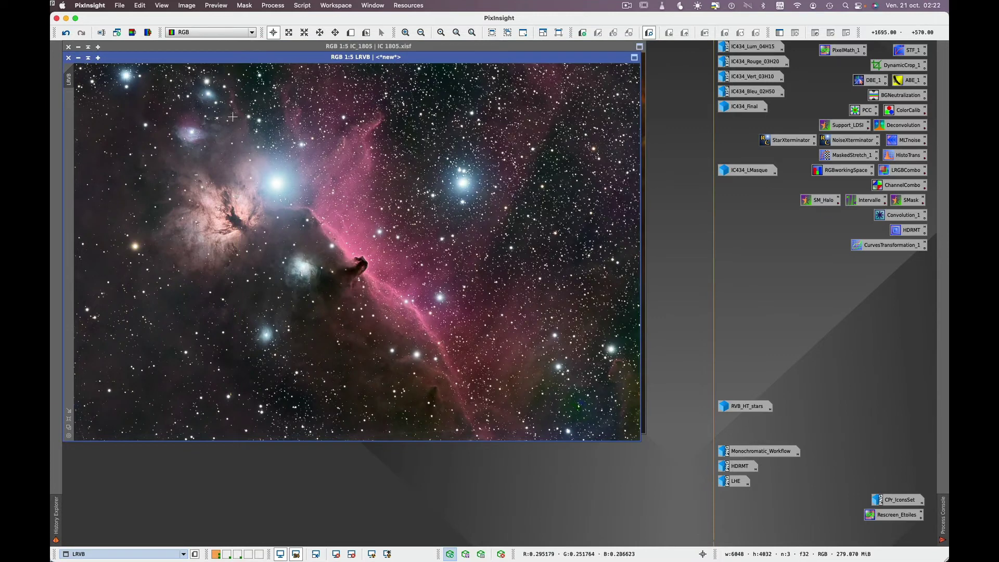
pyautogui.rightClick(198, 275)
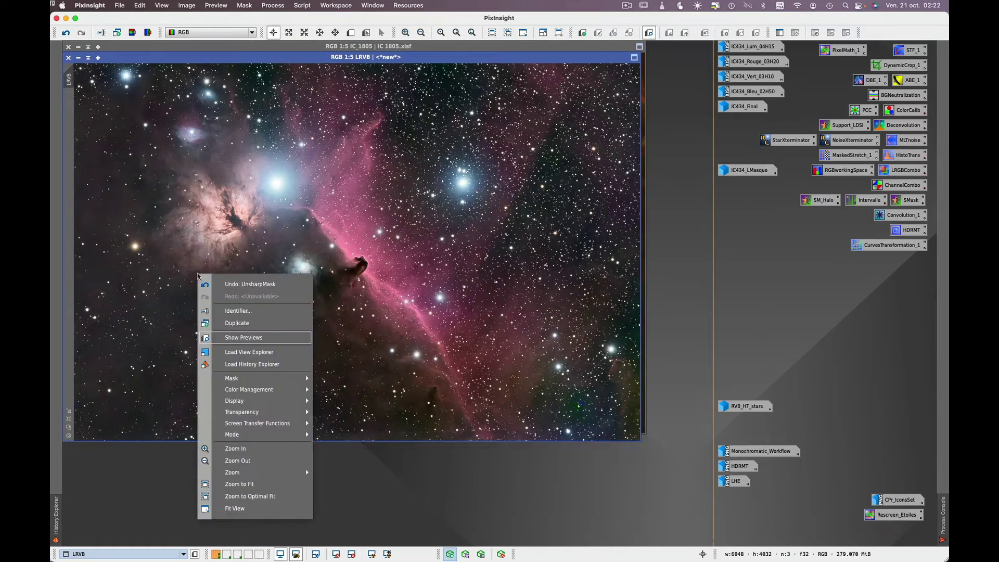
pyautogui.click(252, 365)
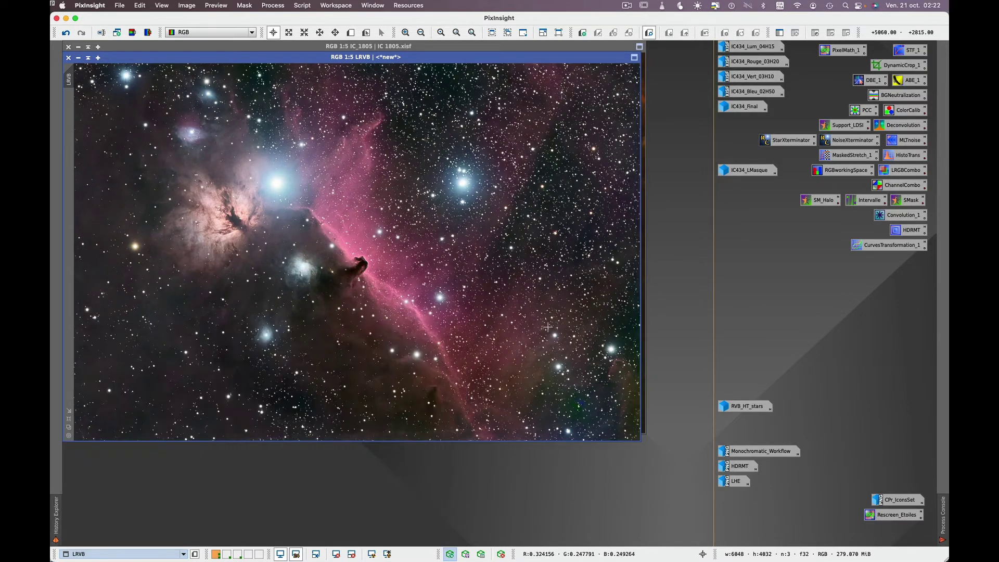
# Review the parameters of the three LocalHistogramEqualization entries and the UnsharpMask entry in LRVB's history.
pyautogui.moveTo(60, 527)
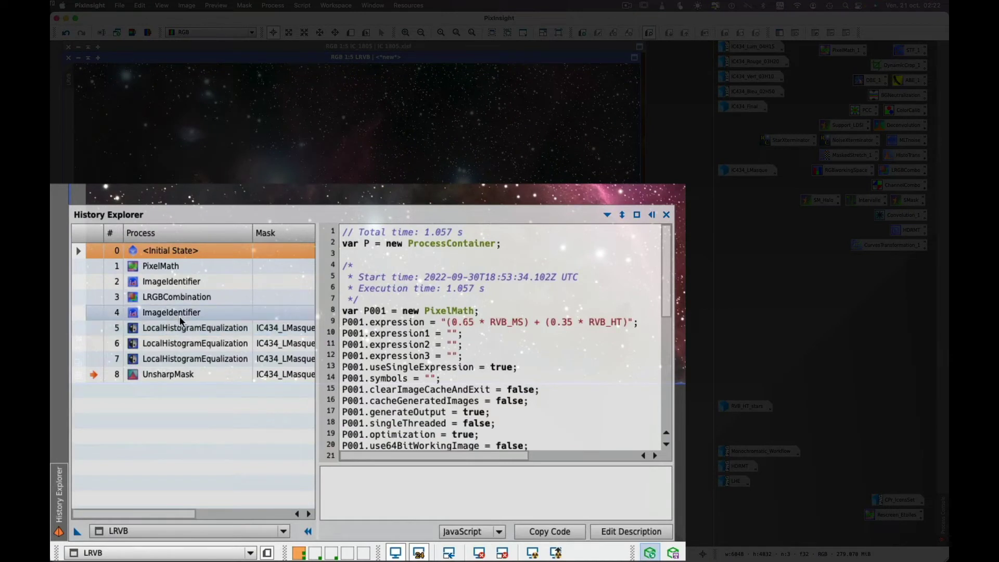
pyautogui.click(207, 333)
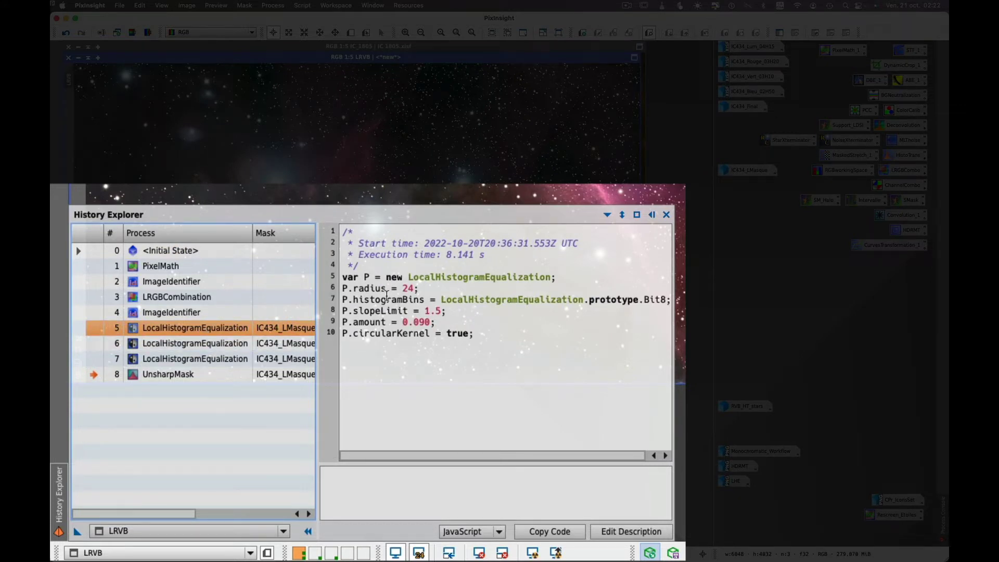
pyautogui.click(208, 343)
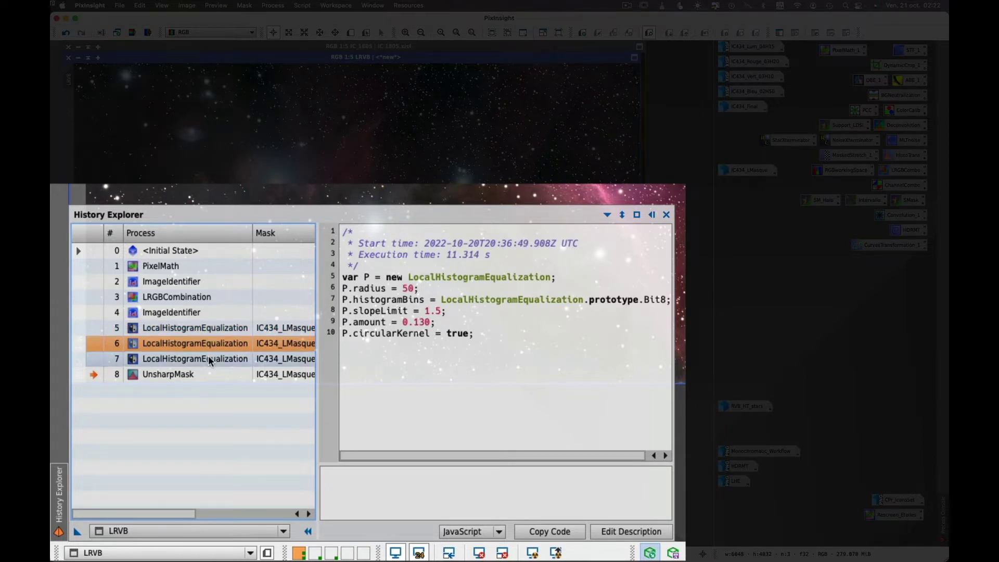
pyautogui.click(209, 359)
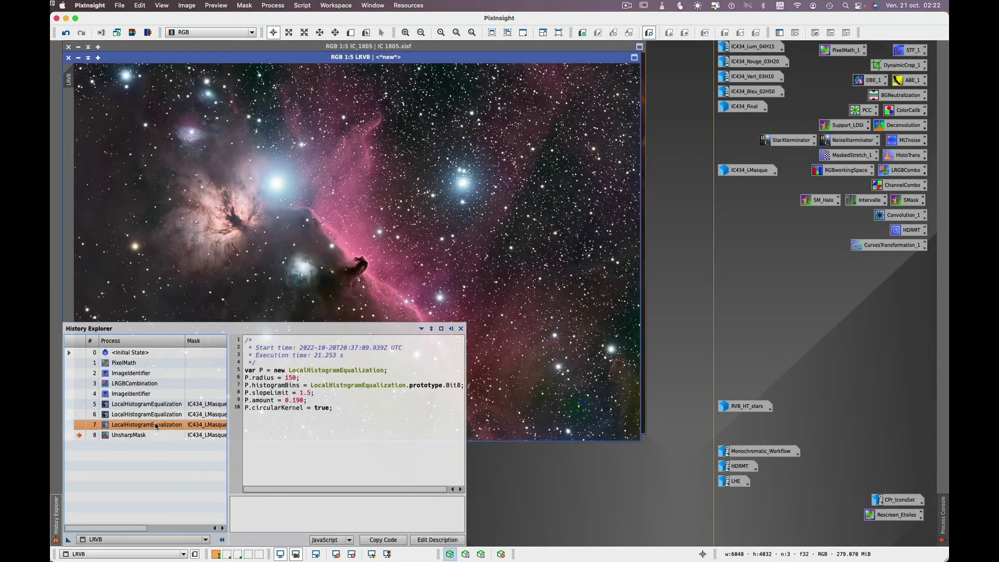
pyautogui.click(157, 437)
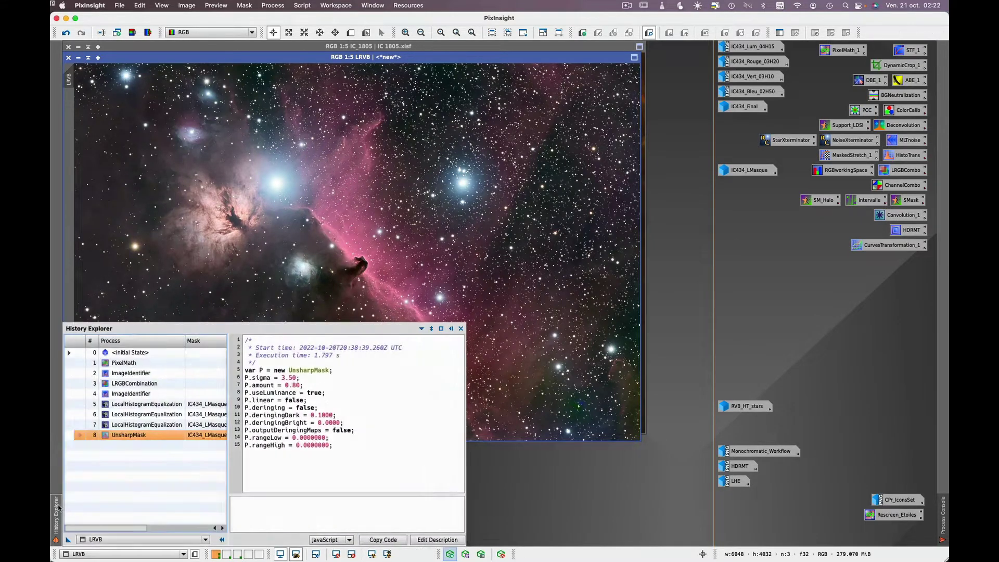
# Compare LRVB before and after sharpening by reverting to history state 4 (ImageIdentifier), then restoring state 8 (UnsharpMask).
pyautogui.click(83, 395)
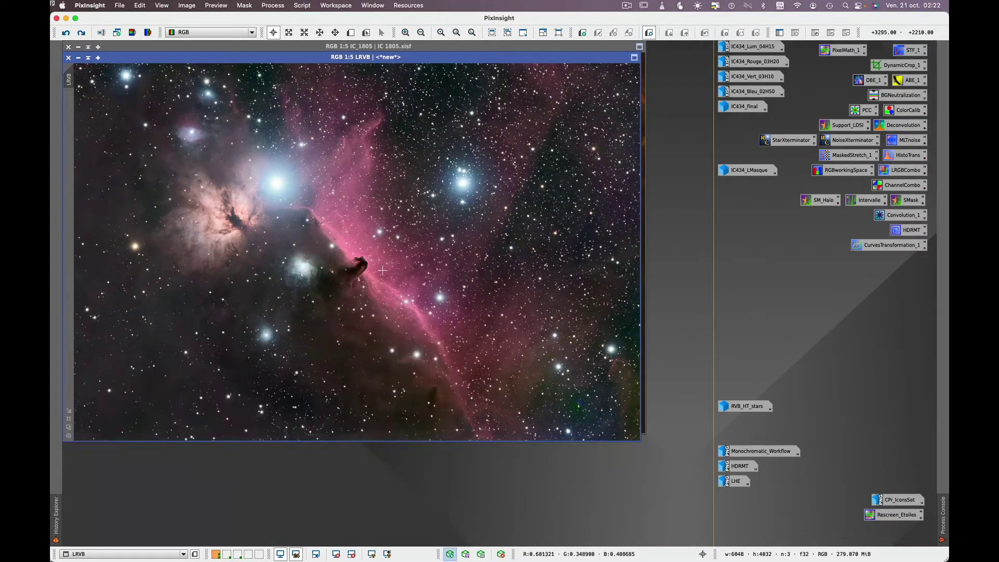
pyautogui.scroll(1, 382, 270)
pyautogui.scroll(1, 383, 270)
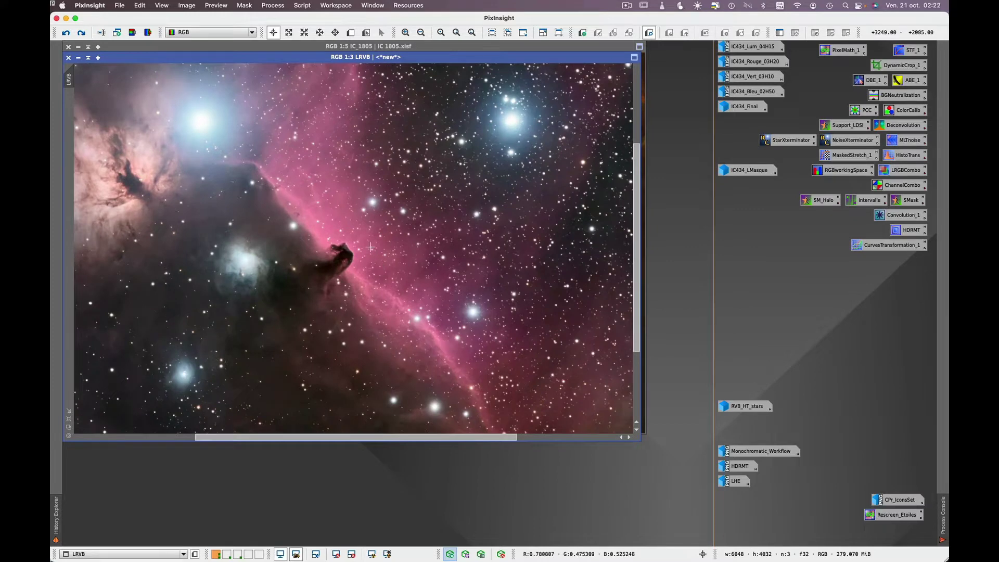
pyautogui.moveTo(53, 514)
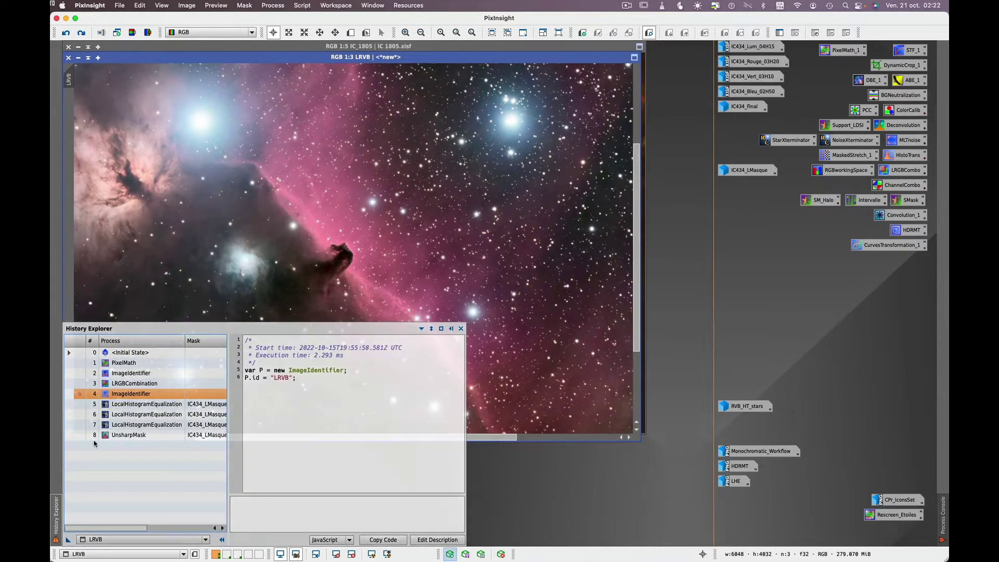
pyautogui.click(79, 436)
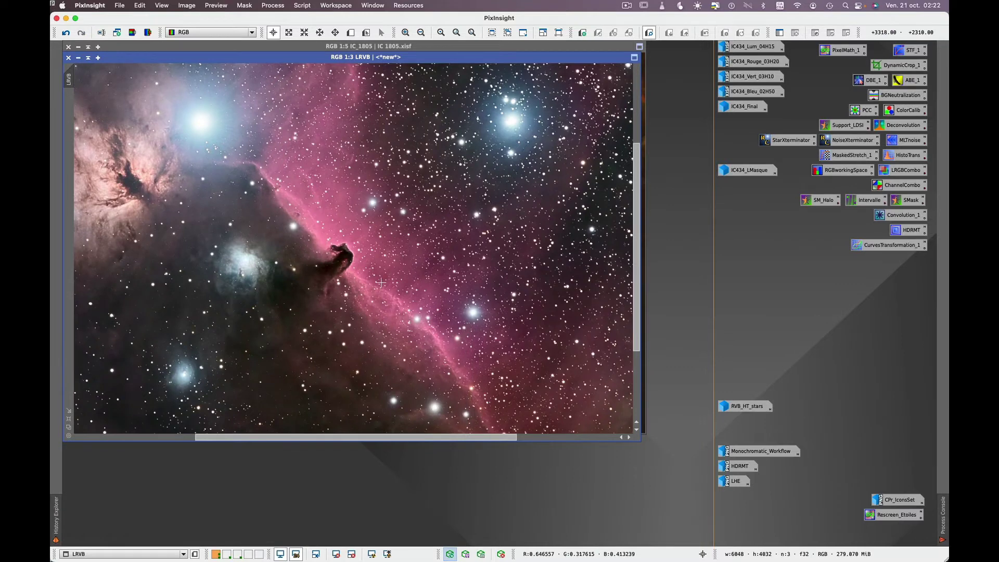
pyautogui.scroll(-2, 381, 283)
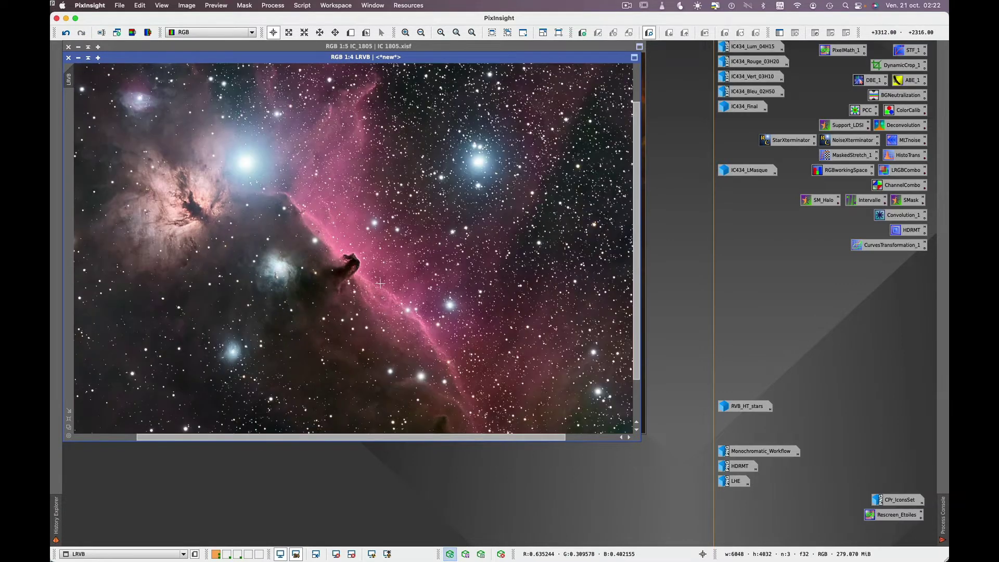
pyautogui.scroll(-1, 381, 284)
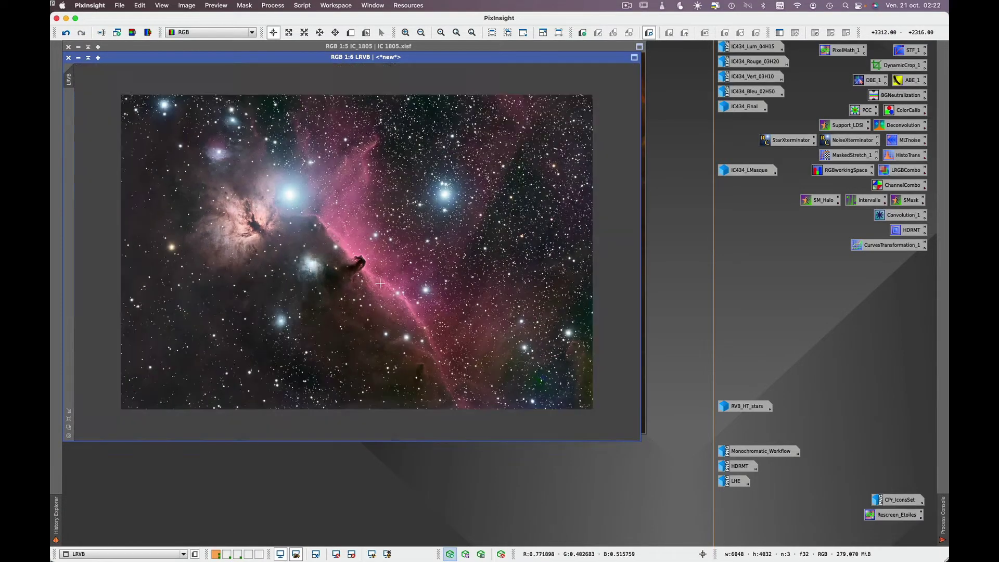
pyautogui.scroll(1, 380, 284)
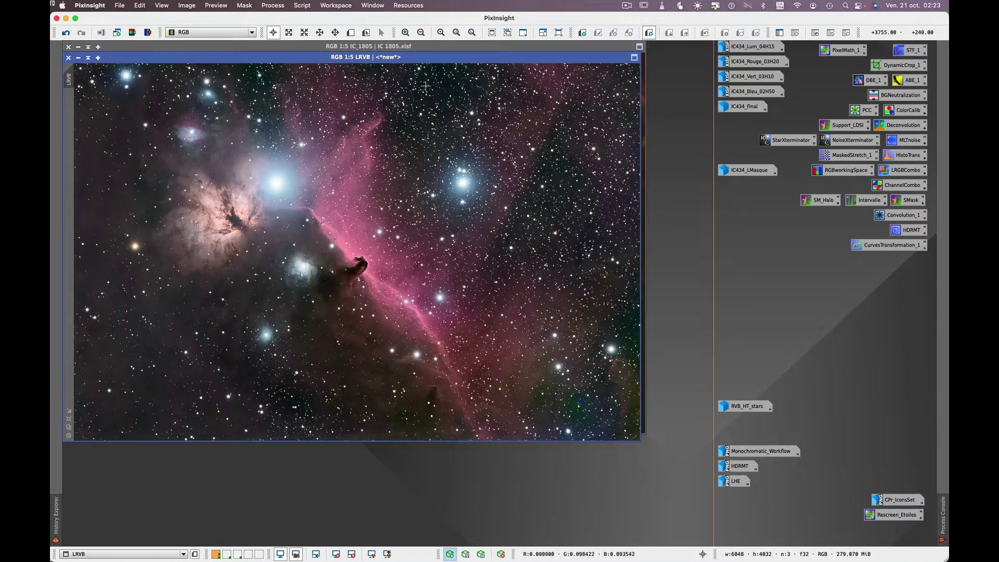
# Minimize the LRVB image and open the LocalHistogramEqualization process beside the IC_1805 image.
pyautogui.click(79, 58)
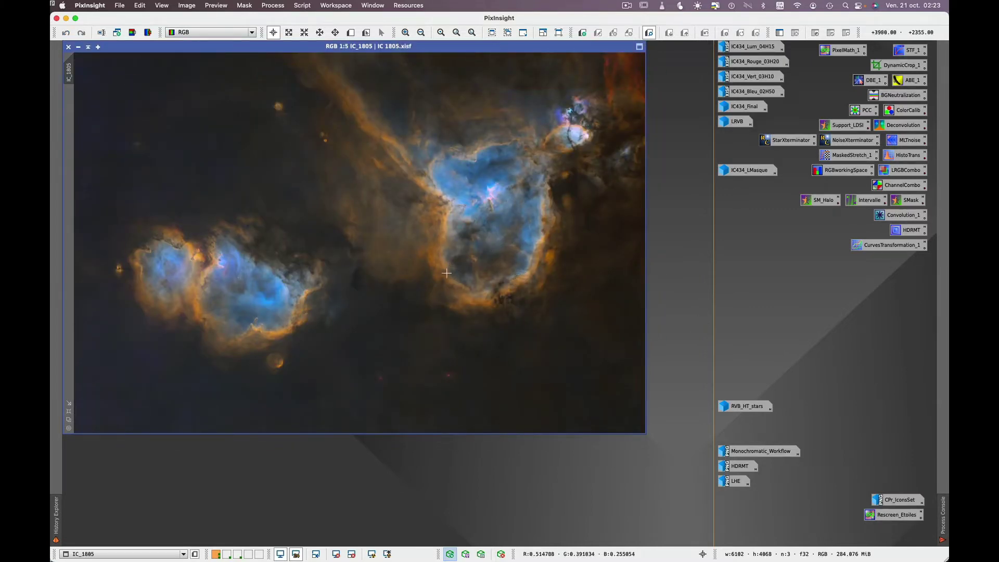
pyautogui.scroll(1, 419, 294)
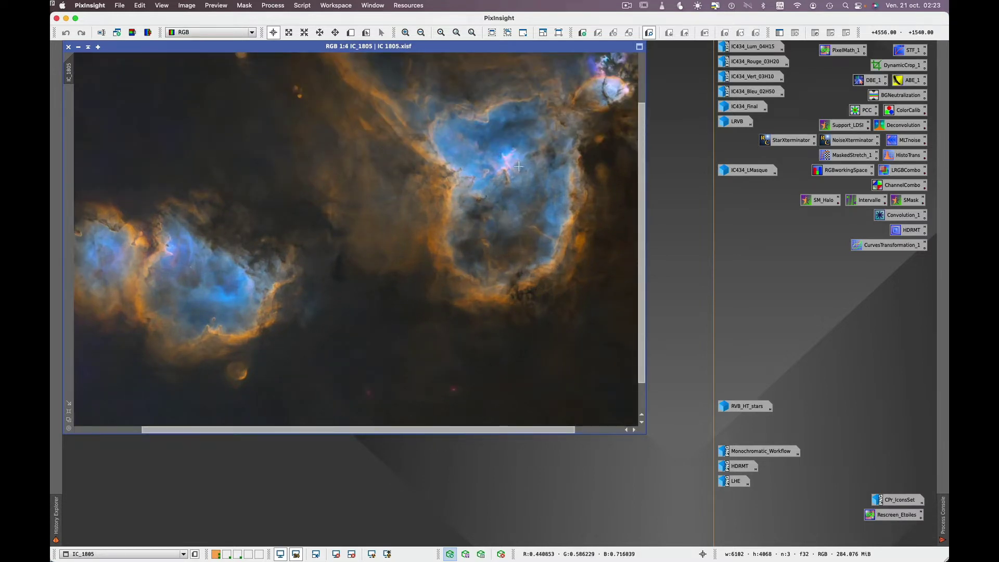
pyautogui.moveTo(522, 160); pyautogui.dragTo(463, 228)
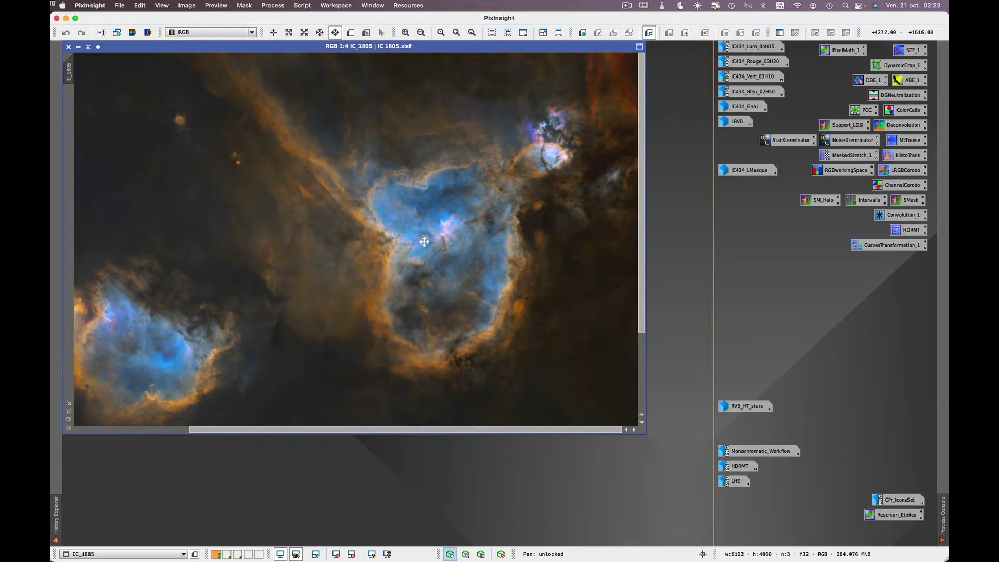
pyautogui.hotkey('alt', 'r')
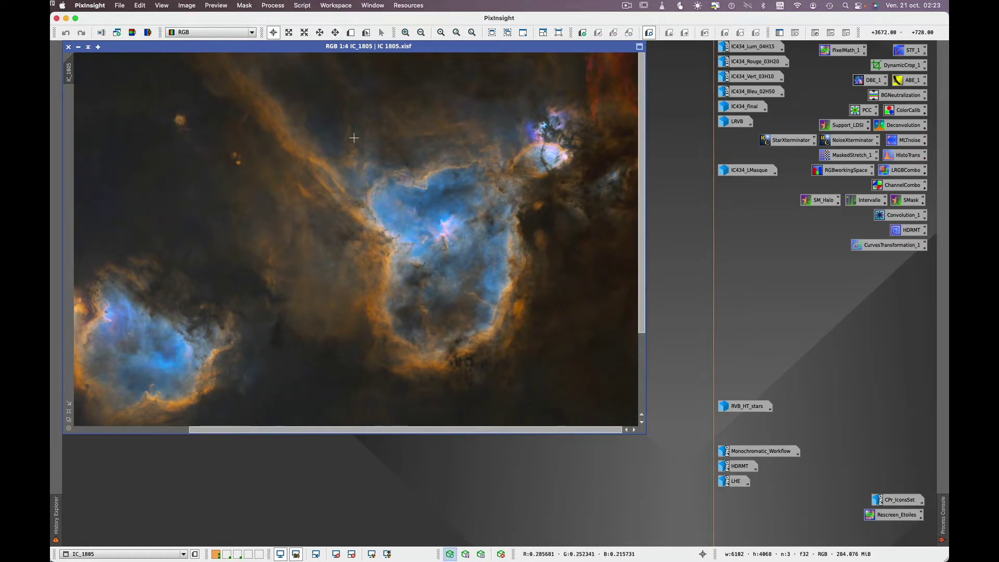
pyautogui.click(276, 5)
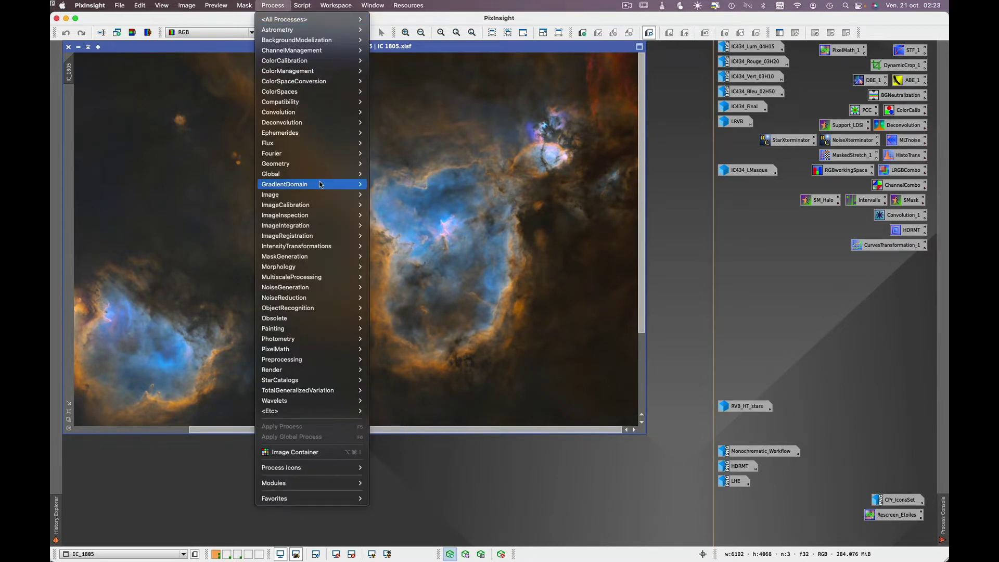
pyautogui.moveTo(310, 248)
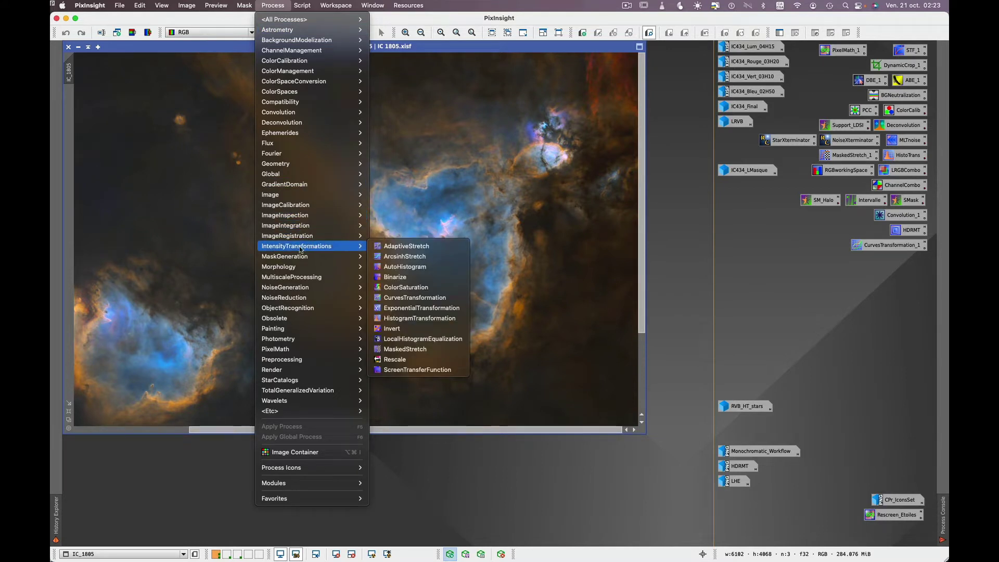
pyautogui.click(437, 340)
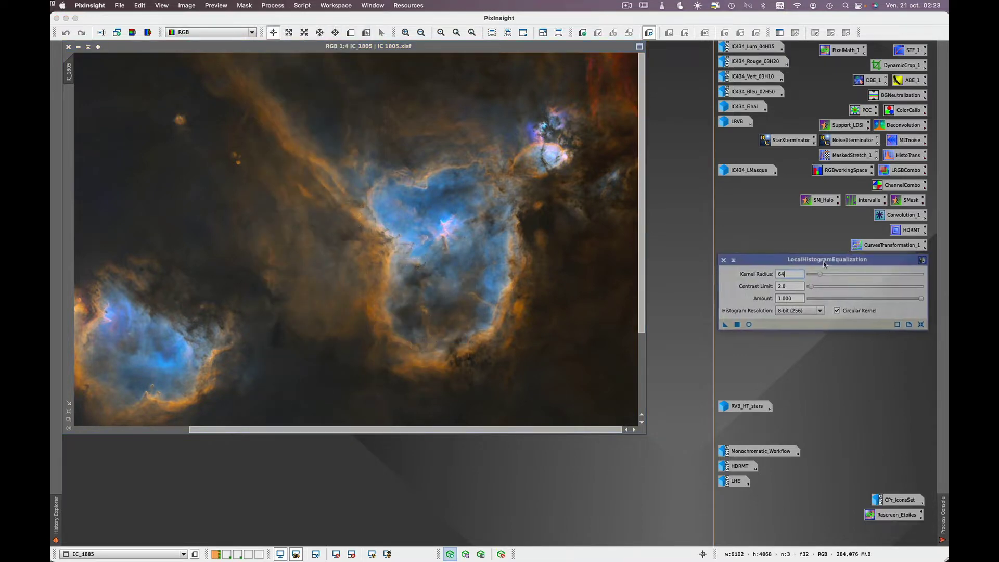
pyautogui.moveTo(823, 262); pyautogui.dragTo(781, 262)
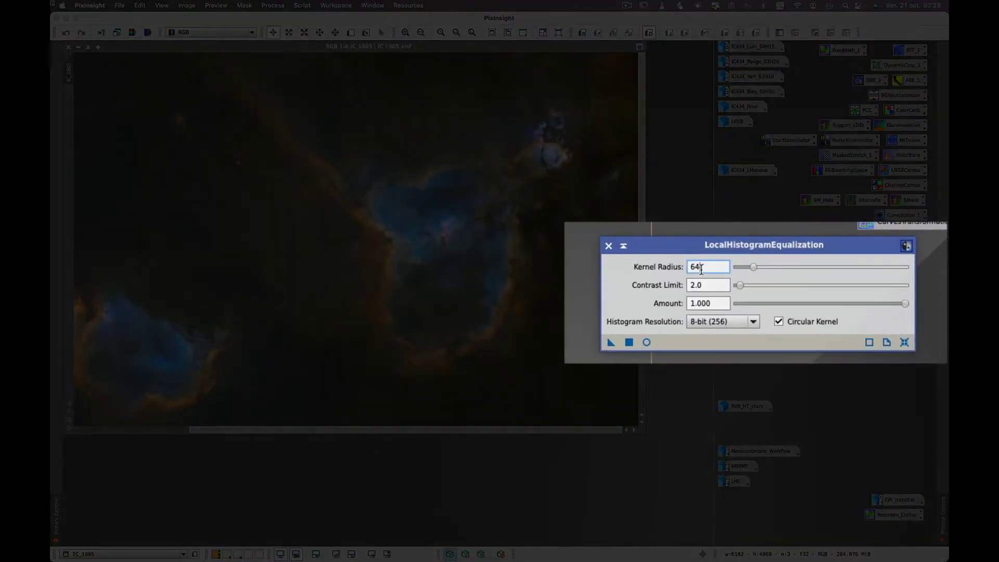
# Set LocalHistogramEqualization to a kernel radius of 24, a contrast limit of 1.5 and an amount of 0.180.
pyautogui.doubleClick(739, 275)
pyautogui.write('24')
pyautogui.click(709, 285)
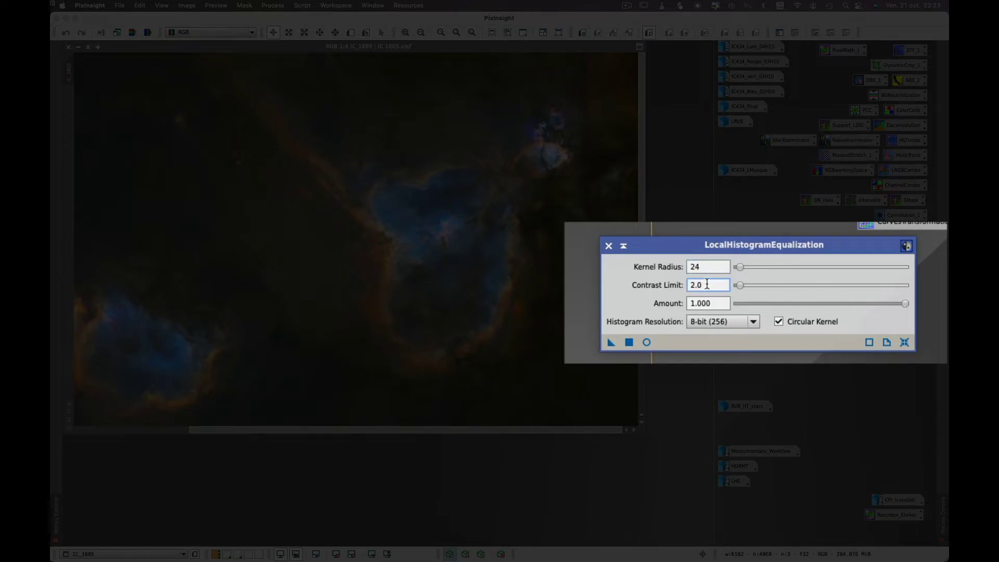
pyautogui.doubleClick(683, 285)
pyautogui.moveTo(905, 304); pyautogui.dragTo(765, 307)
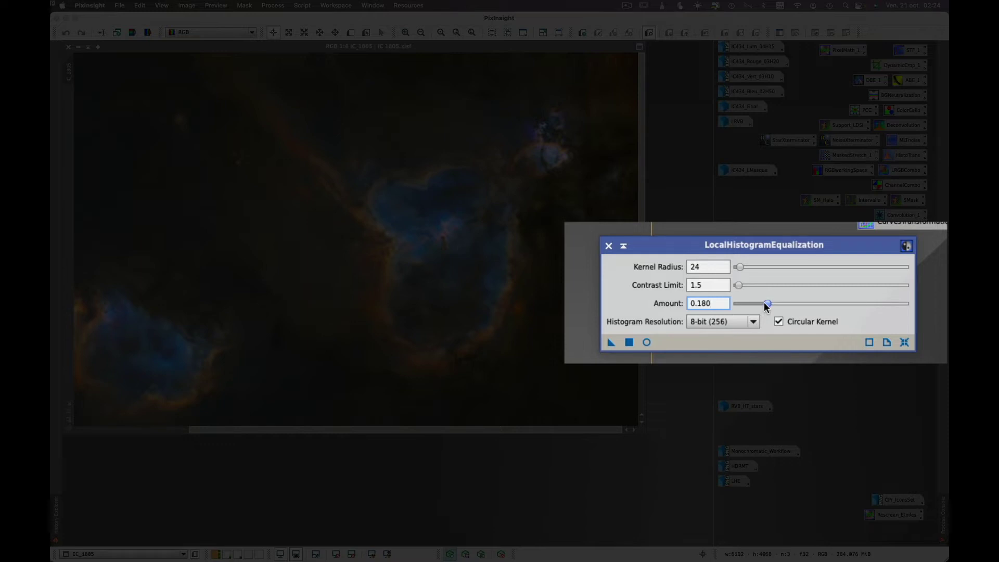
pyautogui.moveTo(765, 307); pyautogui.dragTo(765, 307)
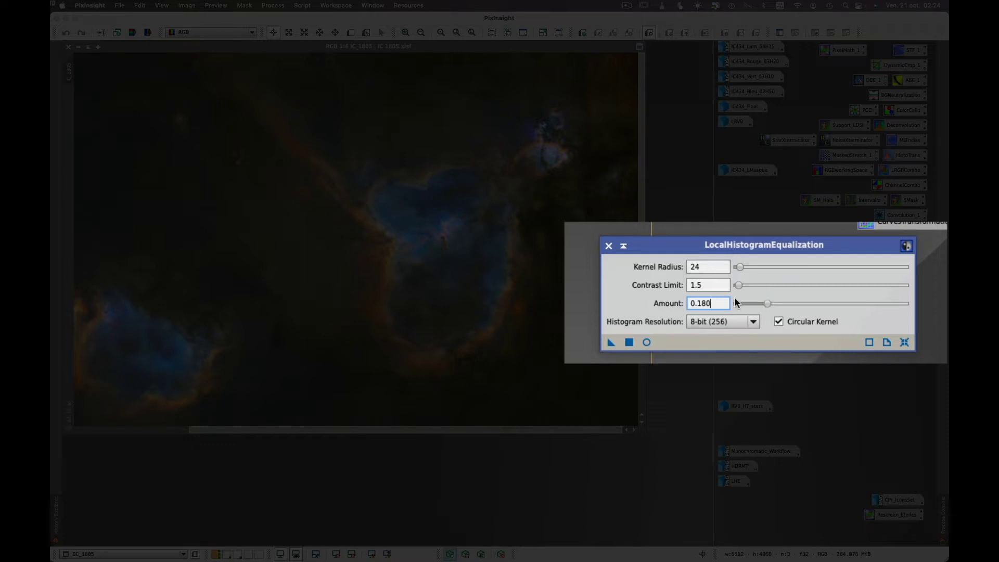
# Open a maximized real-time preview of LocalHistogramEqualization on IC_1805, zoomed in on the large heart-shaped nebula.
pyautogui.click(646, 343)
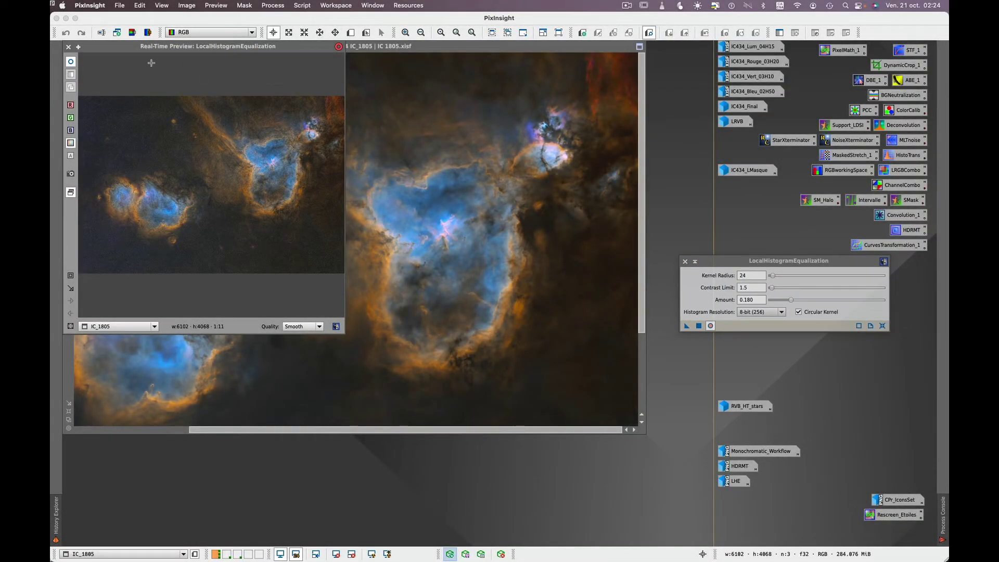
pyautogui.click(78, 48)
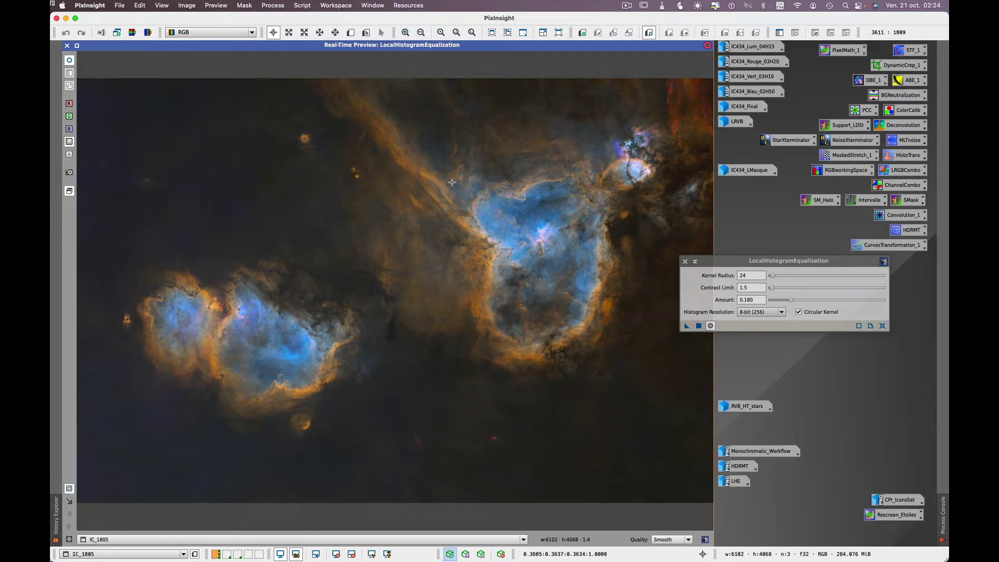
pyautogui.moveTo(412, 170); pyautogui.dragTo(645, 390)
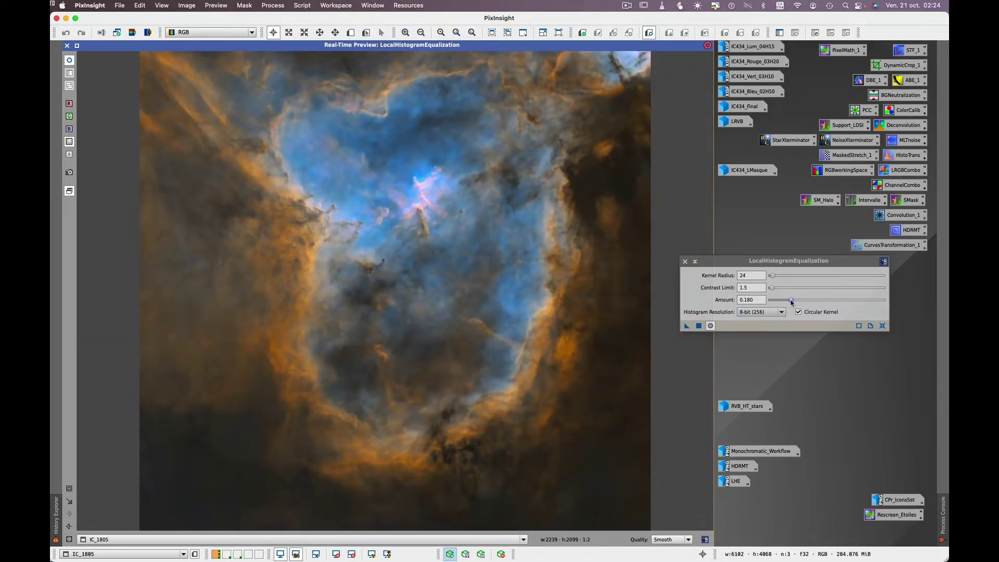
# Try amounts of 0.420 and 0.660, switching the real-time preview off and on each time to compare the effect.
pyautogui.moveTo(791, 300); pyautogui.dragTo(818, 301)
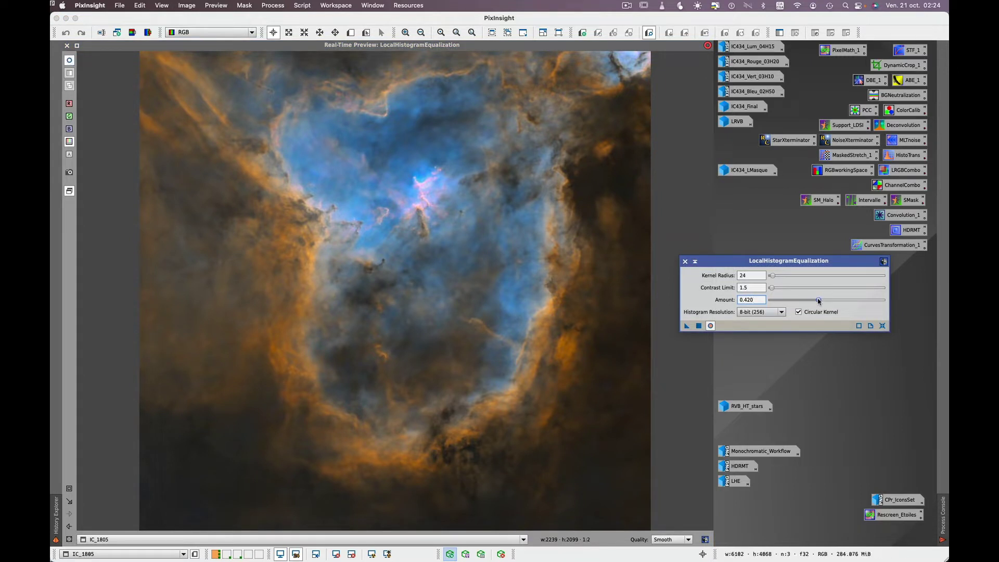
pyautogui.click(710, 326)
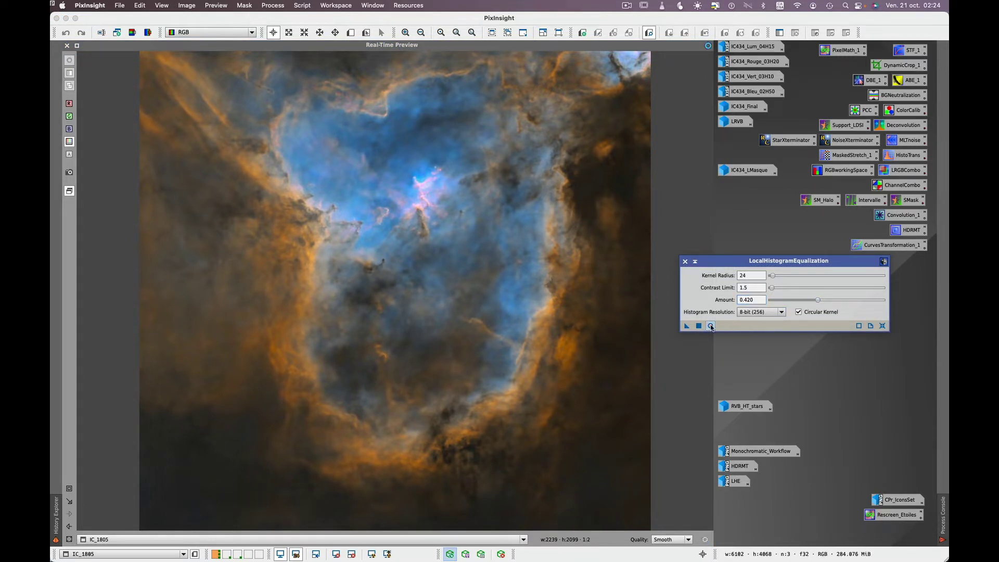
pyautogui.click(711, 326)
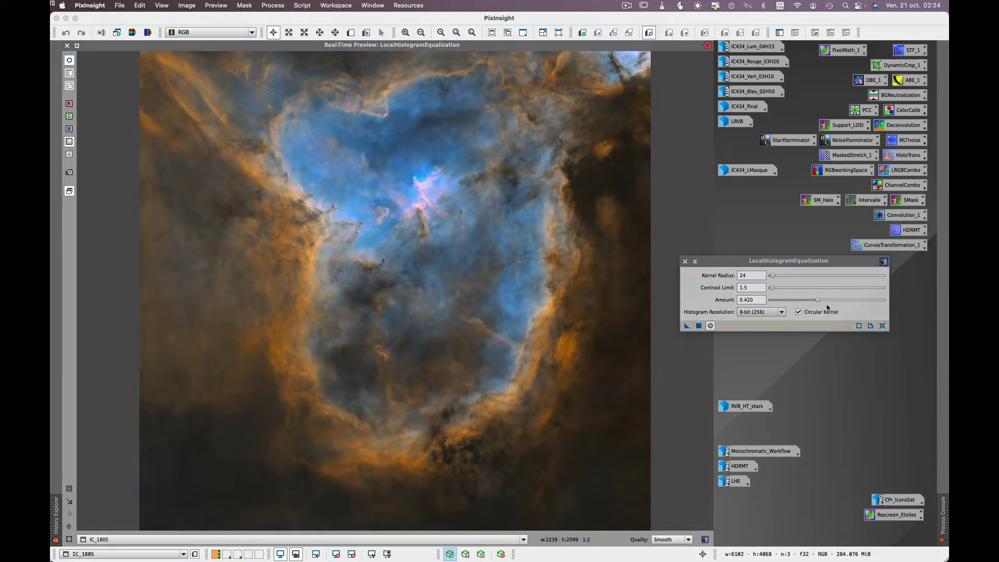
pyautogui.moveTo(819, 301); pyautogui.dragTo(845, 301)
pyautogui.click(710, 326)
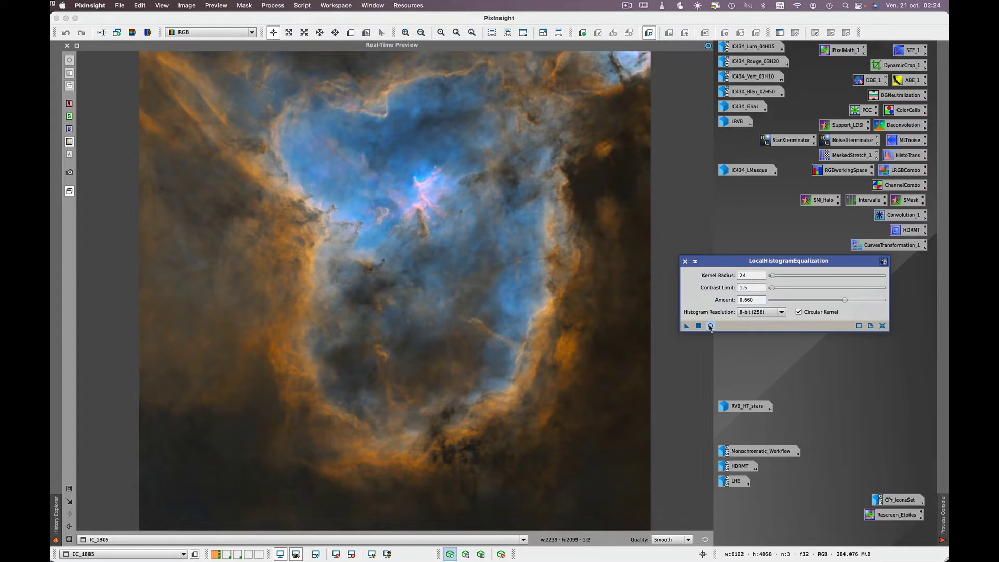
pyautogui.click(710, 326)
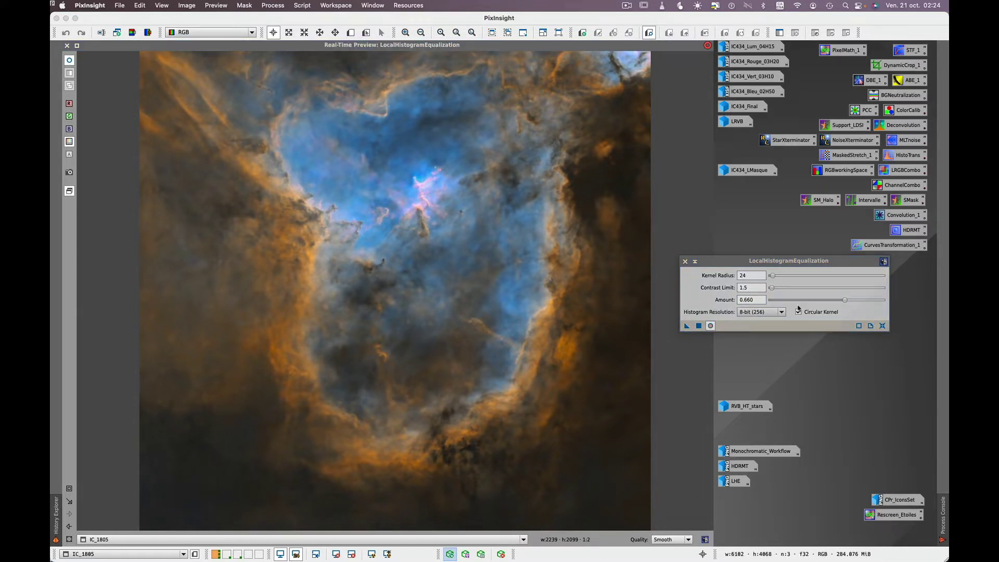
# Set the LocalHistogramEqualization amount to 0.100.
pyautogui.moveTo(842, 300); pyautogui.dragTo(801, 302)
pyautogui.moveTo(799, 302); pyautogui.dragTo(783, 302)
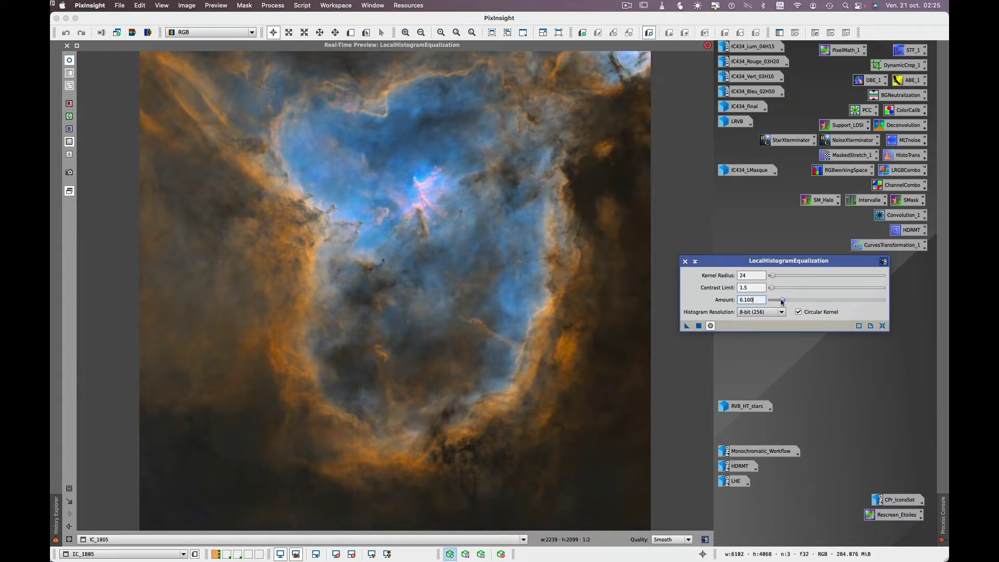
# Compare IC_1805 with the real-time preview off and on, and apply LocalHistogramEqualization with a kernel radius of 24 and an amount of 0.100.
pyautogui.click(711, 326)
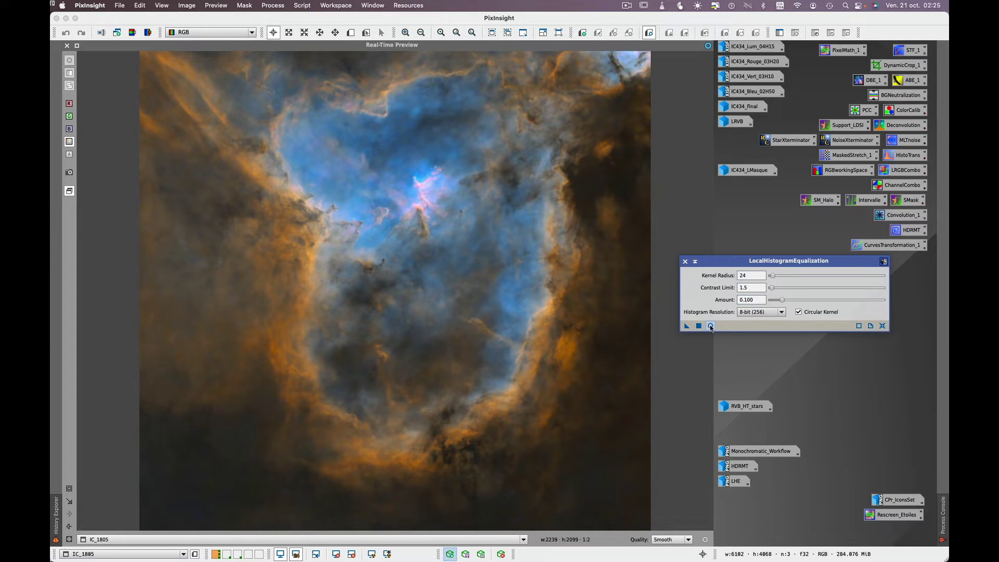
pyautogui.click(711, 326)
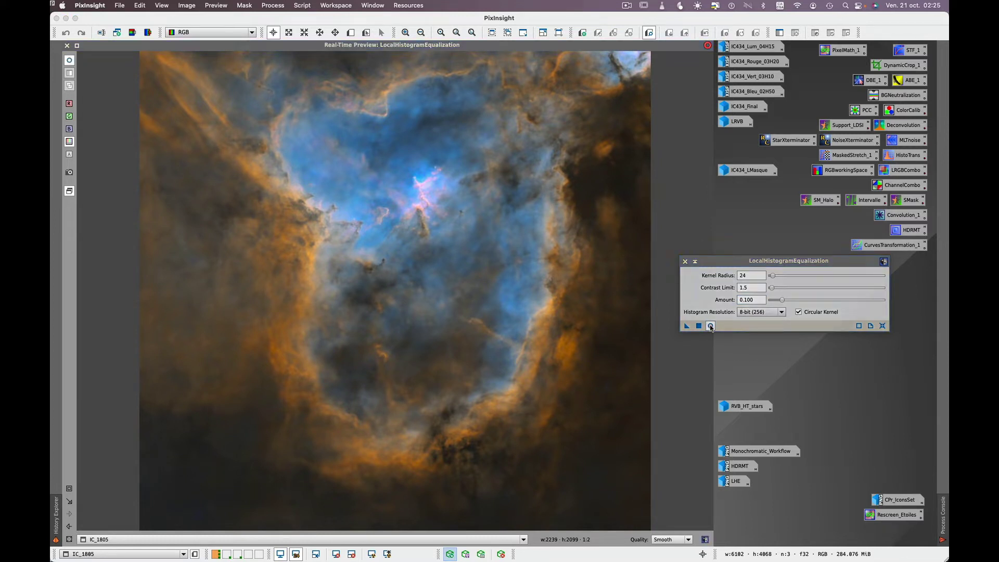
pyautogui.click(711, 326)
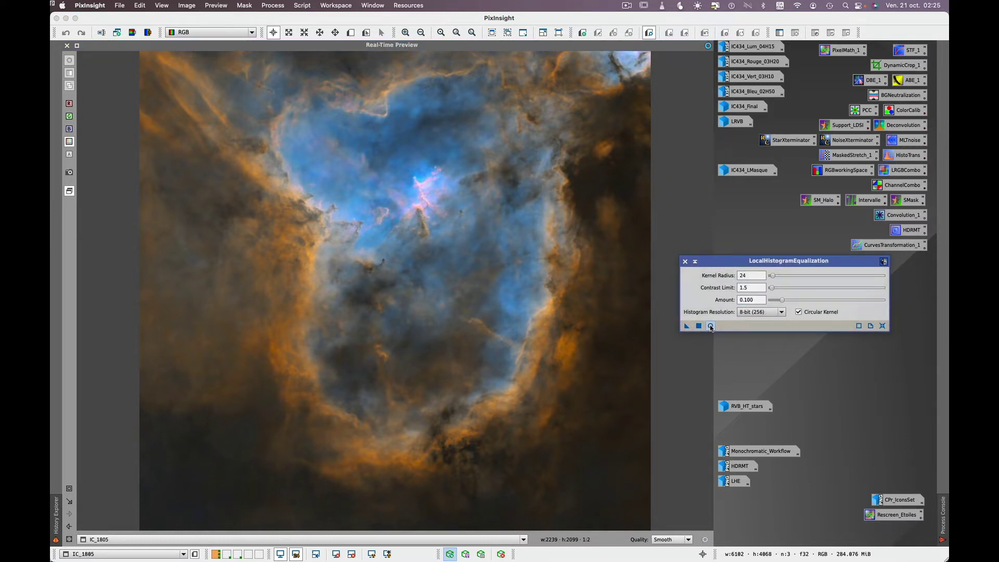
pyautogui.click(711, 327)
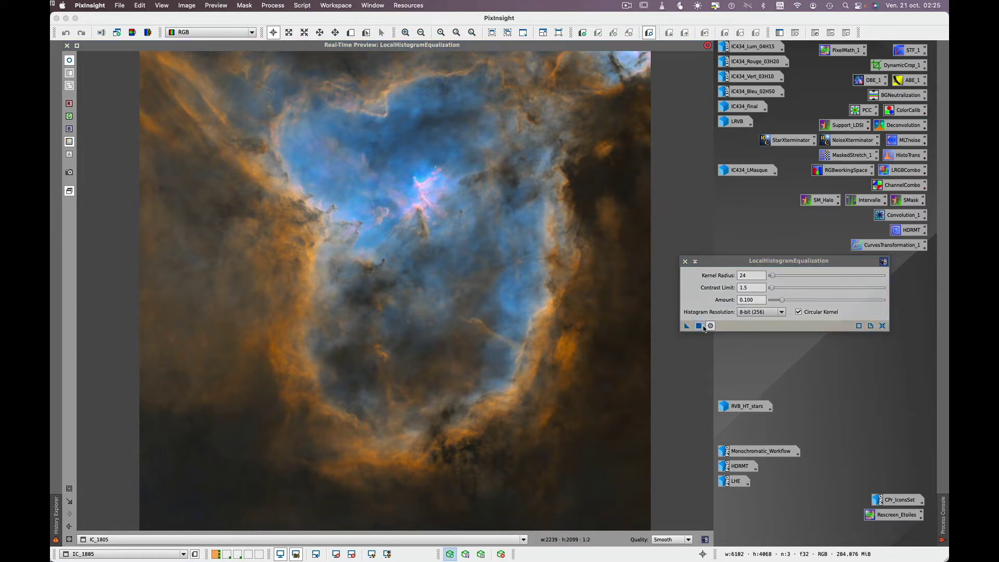
pyautogui.click(700, 327)
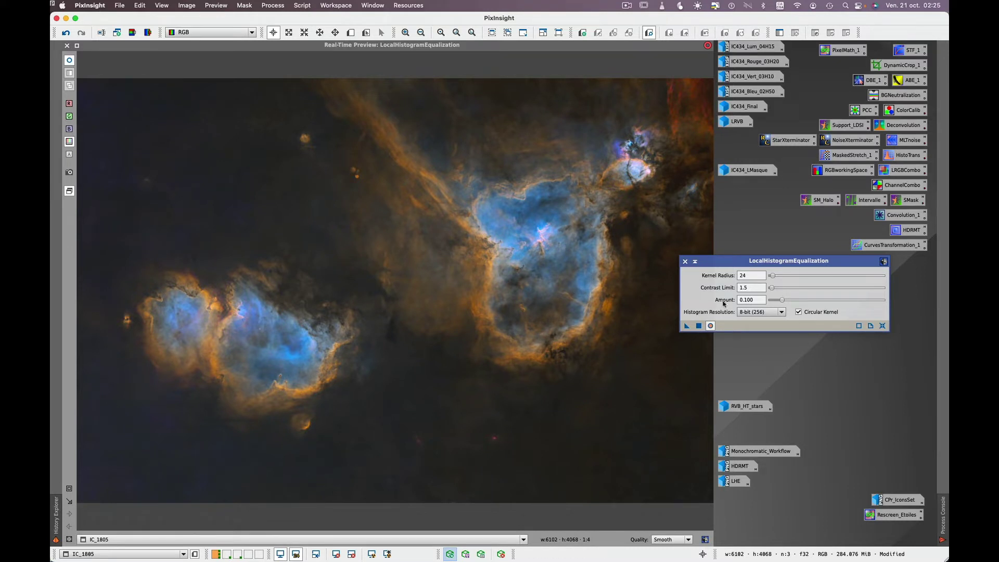
# Save the current LocalHistogramEqualization settings as a process icon named LHE_24 and place it directly below the CurvesTransformation_1 icon.
pyautogui.click(756, 276)
pyautogui.moveTo(687, 326); pyautogui.dragTo(774, 355)
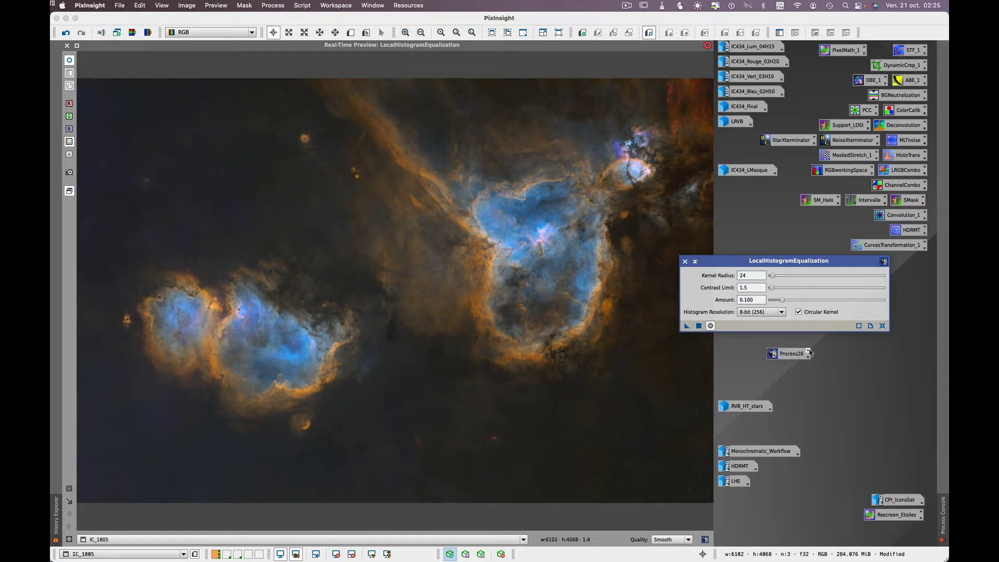
pyautogui.doubleClick(808, 352)
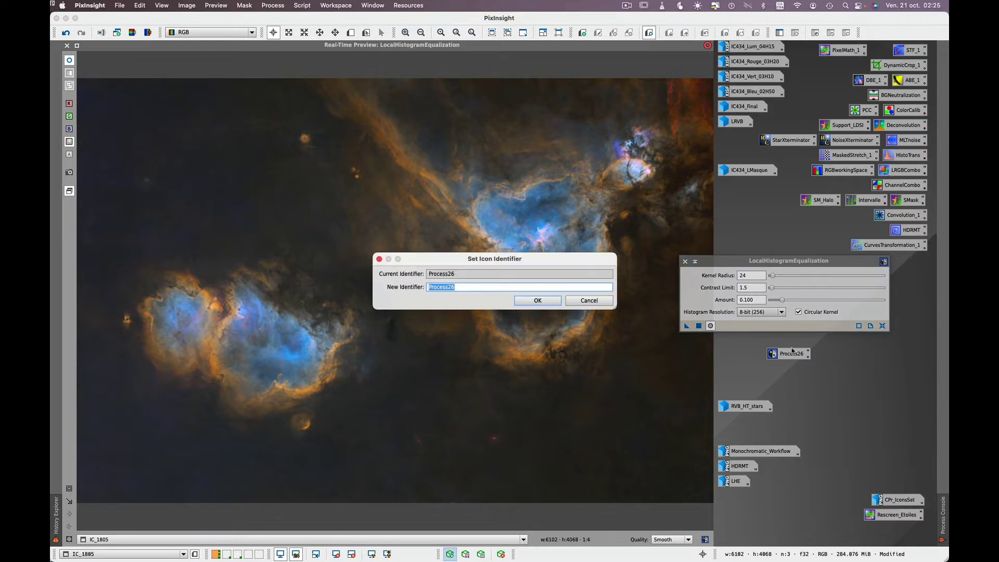
pyautogui.click(521, 285)
pyautogui.moveTo(461, 285); pyautogui.dragTo(413, 287)
pyautogui.write('LHE_24')
pyautogui.click(536, 300)
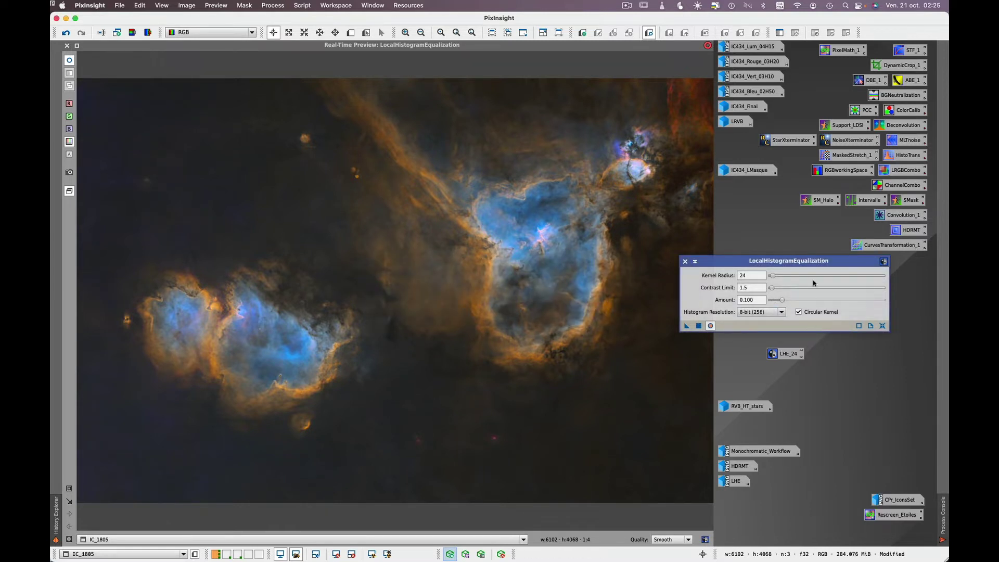
pyautogui.moveTo(811, 262); pyautogui.dragTo(723, 267)
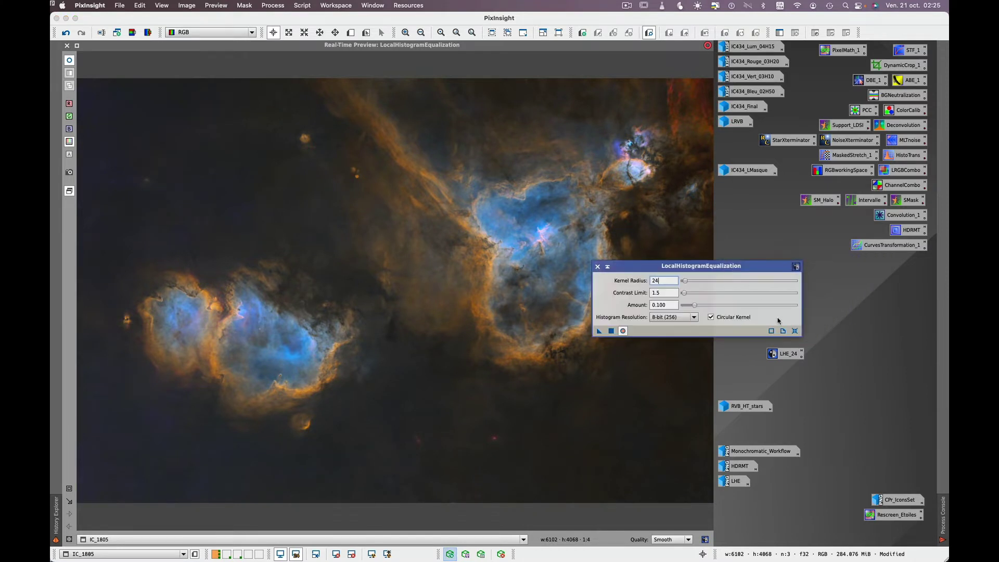
pyautogui.moveTo(785, 353); pyautogui.dragTo(910, 262)
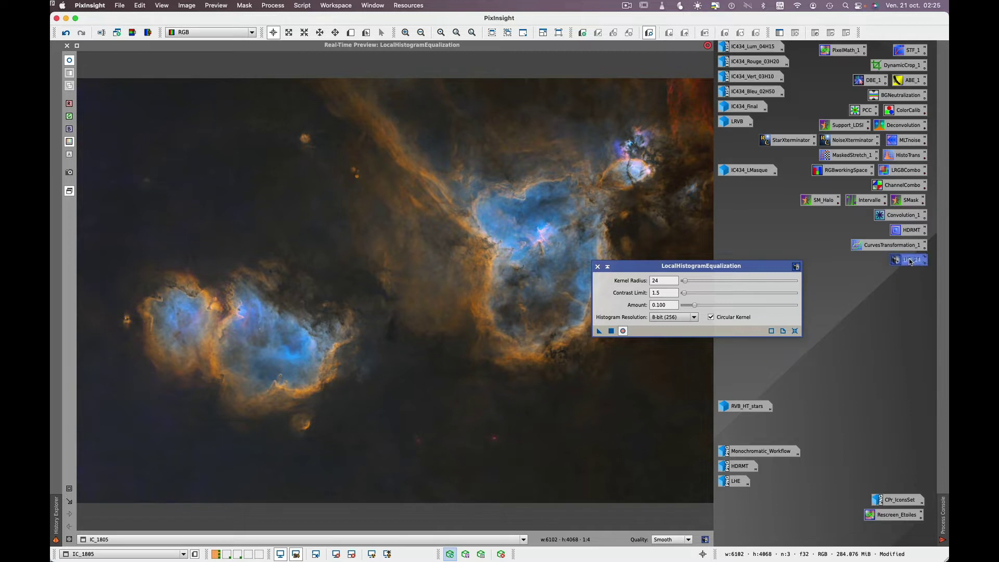
# Set the LocalHistogramEqualization kernel radius to 50 and zoom the real-time preview in on the large heart-shaped nebula.
pyautogui.click(663, 281)
pyautogui.write('50')
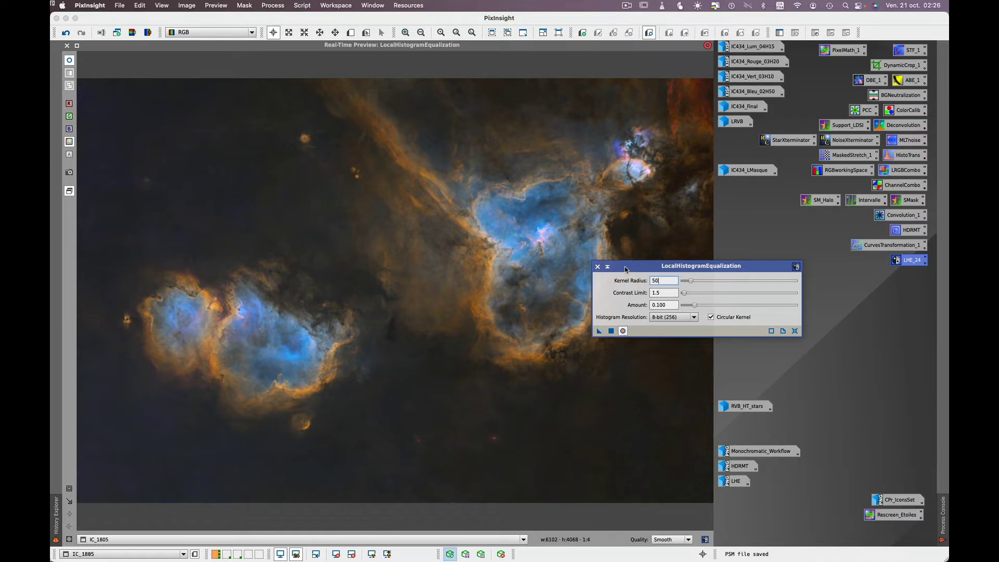
pyautogui.moveTo(626, 267); pyautogui.dragTo(714, 278)
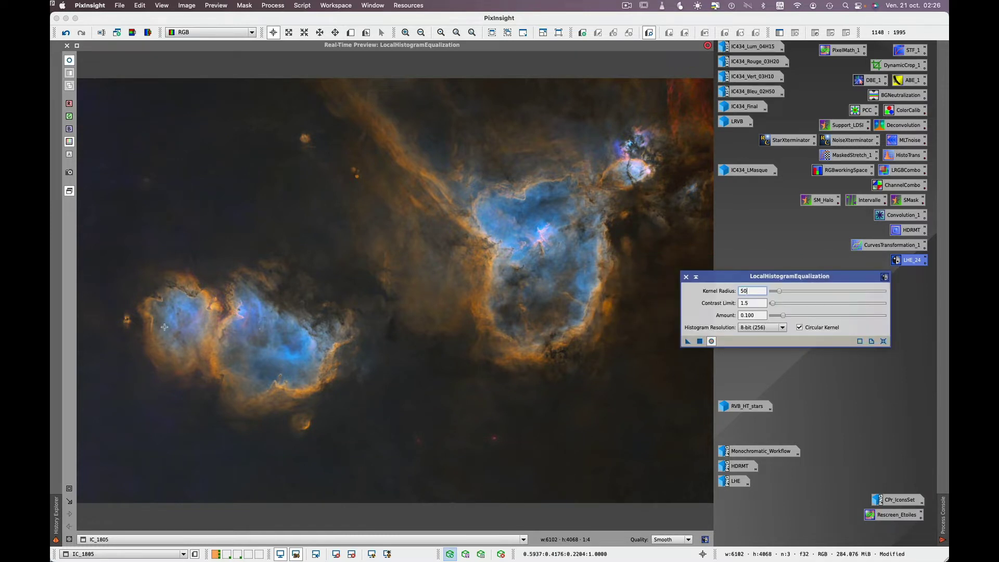
pyautogui.click(349, 298)
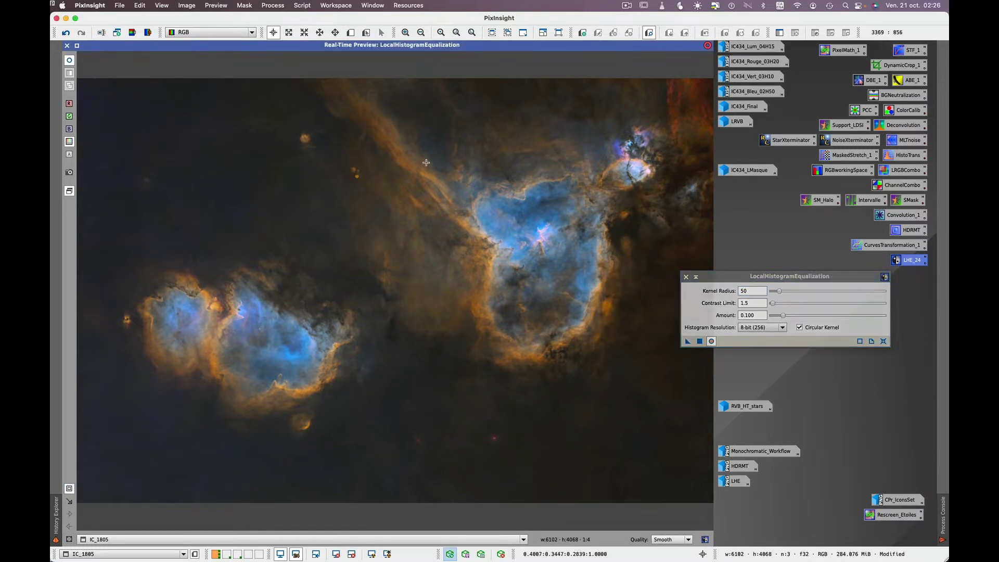
pyautogui.moveTo(425, 152); pyautogui.dragTo(627, 371)
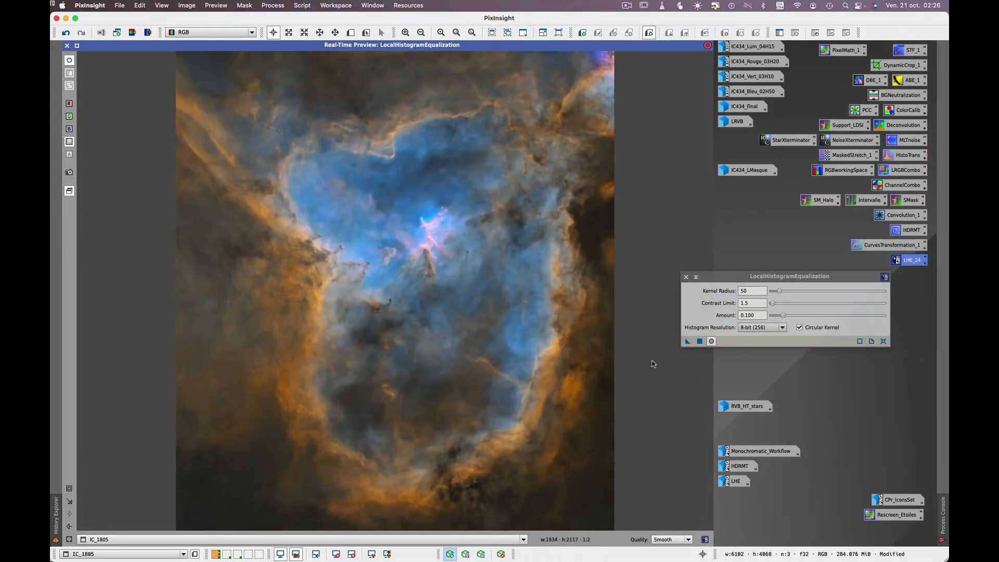
# Try amounts of 0.140 and 0.580 at the 50 kernel radius, toggling the real-time preview for each to compare the effect.
pyautogui.click(787, 316)
pyautogui.moveTo(788, 316); pyautogui.dragTo(788, 316)
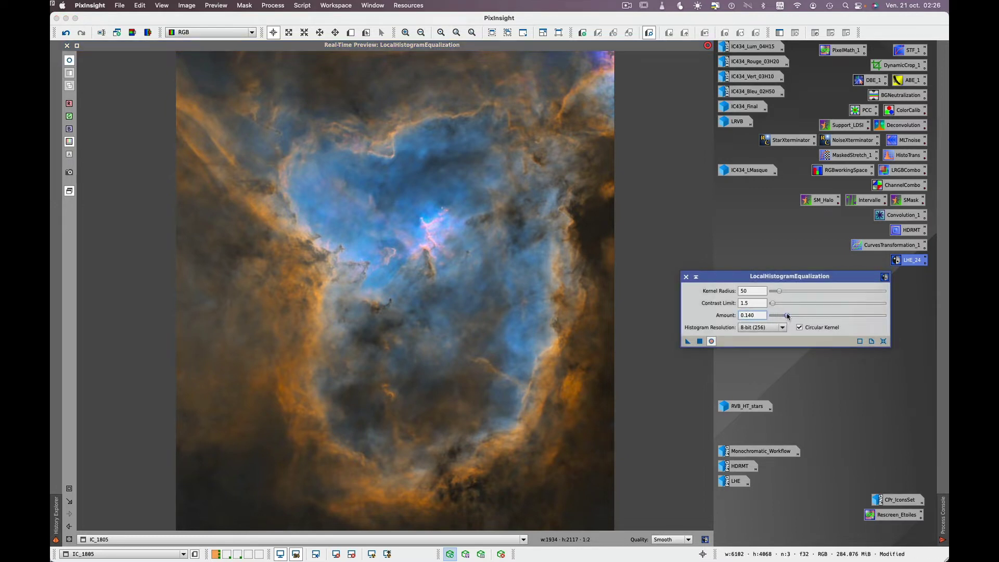
pyautogui.click(711, 343)
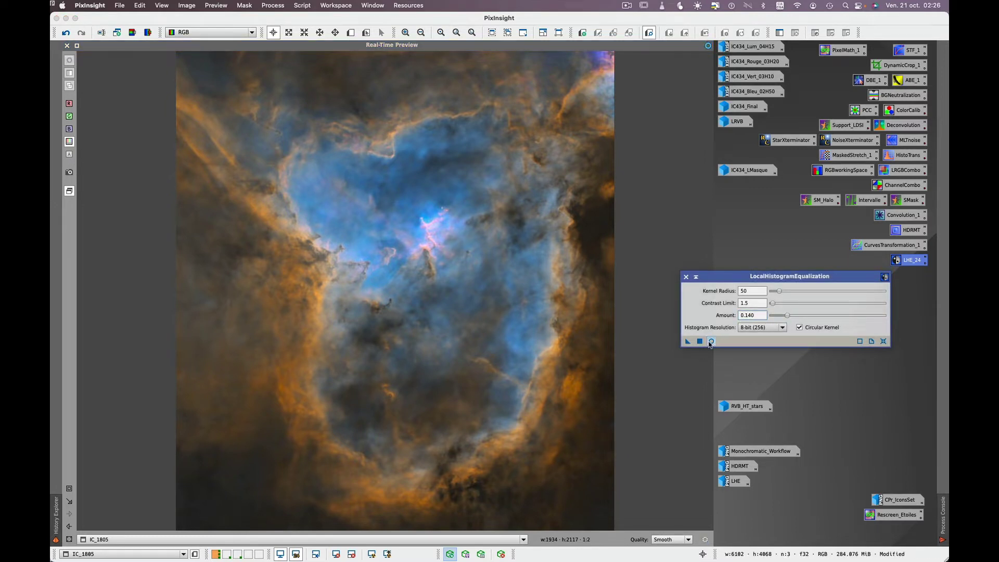
pyautogui.click(711, 342)
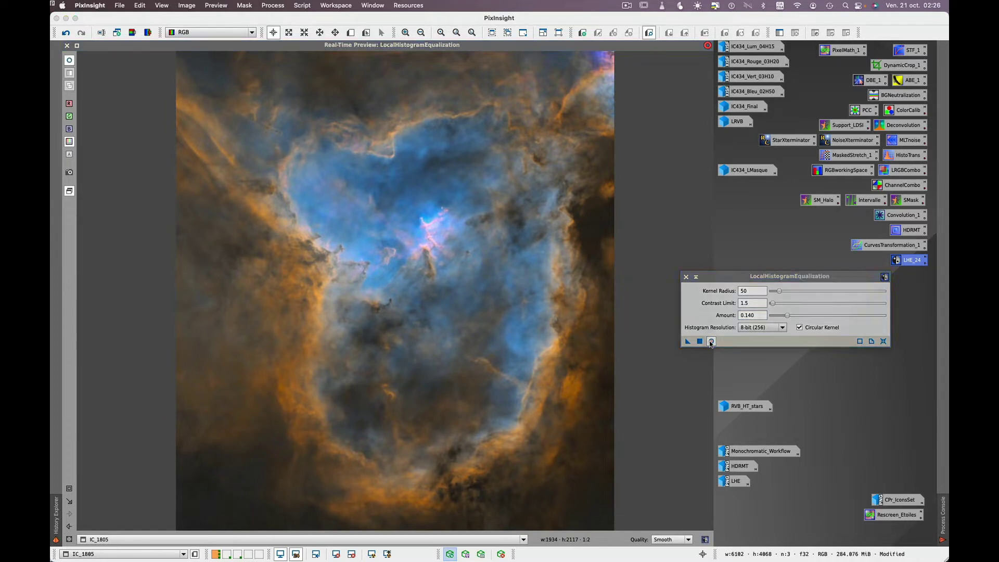
pyautogui.click(711, 343)
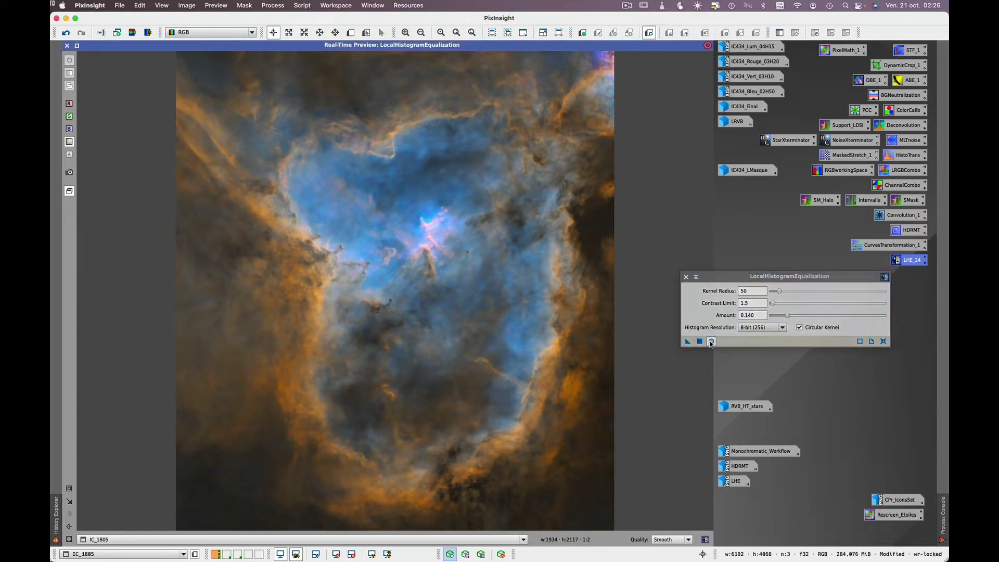
pyautogui.moveTo(788, 317); pyautogui.dragTo(837, 316)
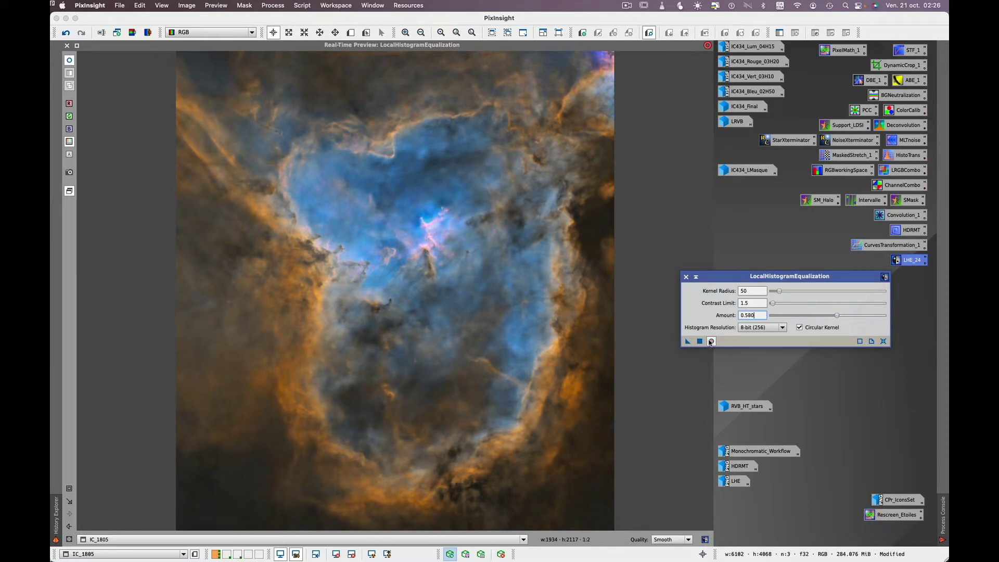
pyautogui.click(711, 343)
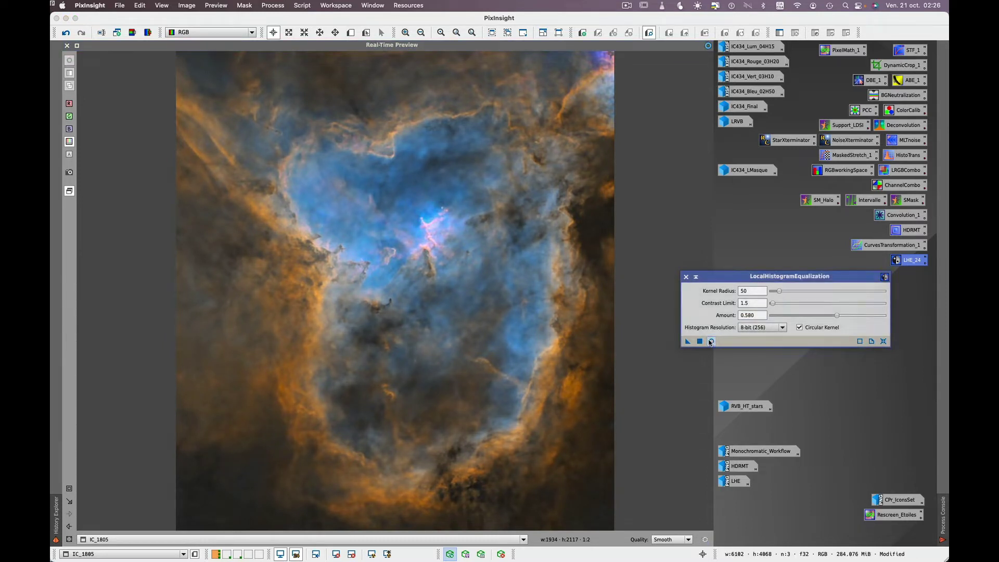
pyautogui.click(711, 342)
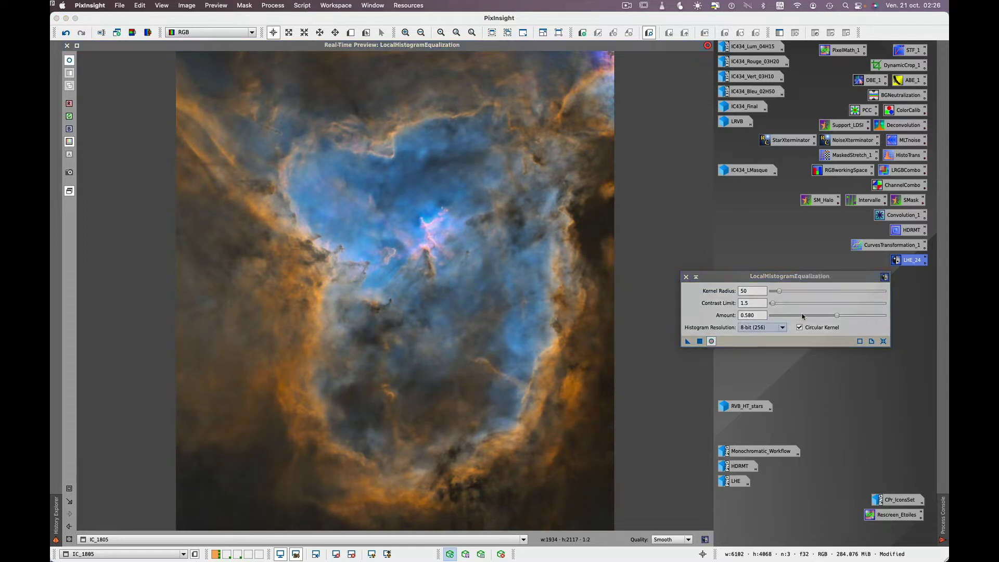
# Set the LocalHistogramEqualization amount to 0.150 and apply the process to IC_1805.
pyautogui.moveTo(836, 316); pyautogui.dragTo(790, 318)
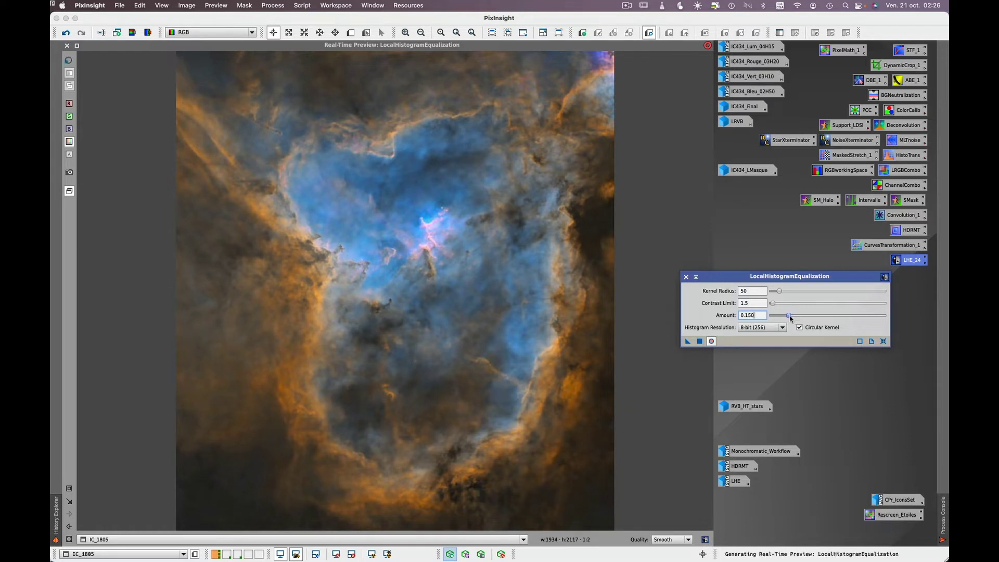
pyautogui.click(699, 341)
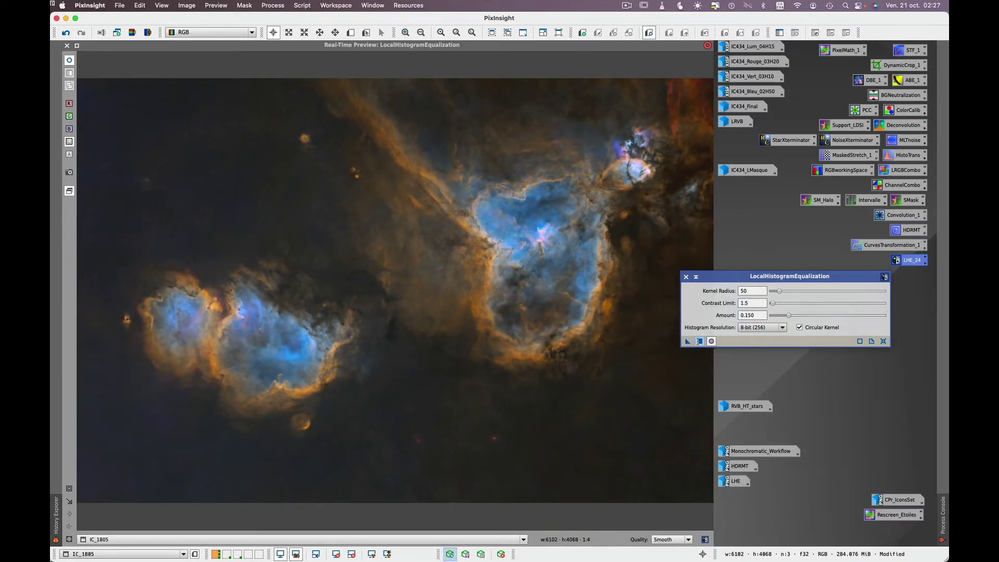
pyautogui.click(700, 341)
# Save the applied settings as a process icon named LHE_50 and place it directly below the LHE_24 icon.
pyautogui.moveTo(688, 341); pyautogui.dragTo(814, 370)
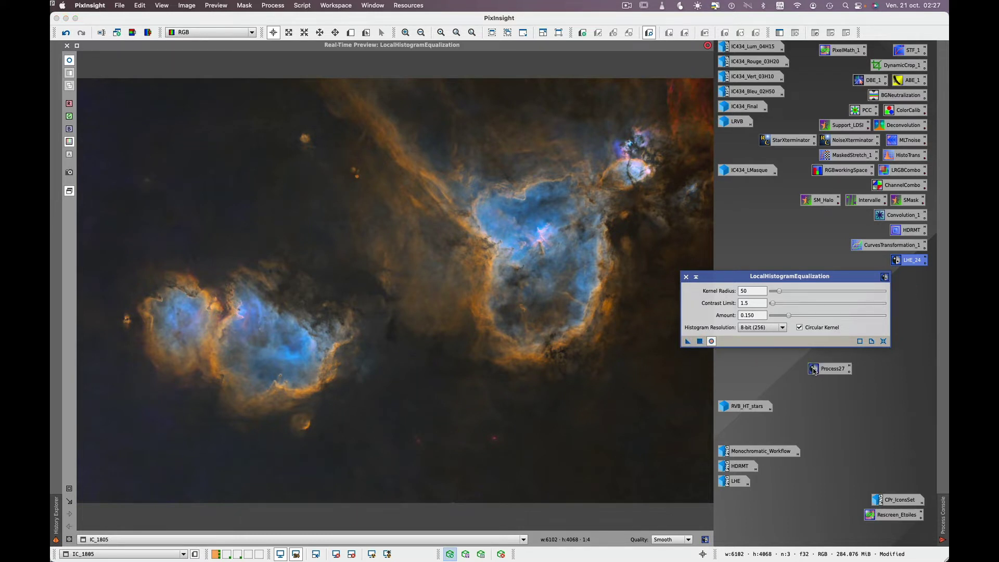
pyautogui.click(850, 368)
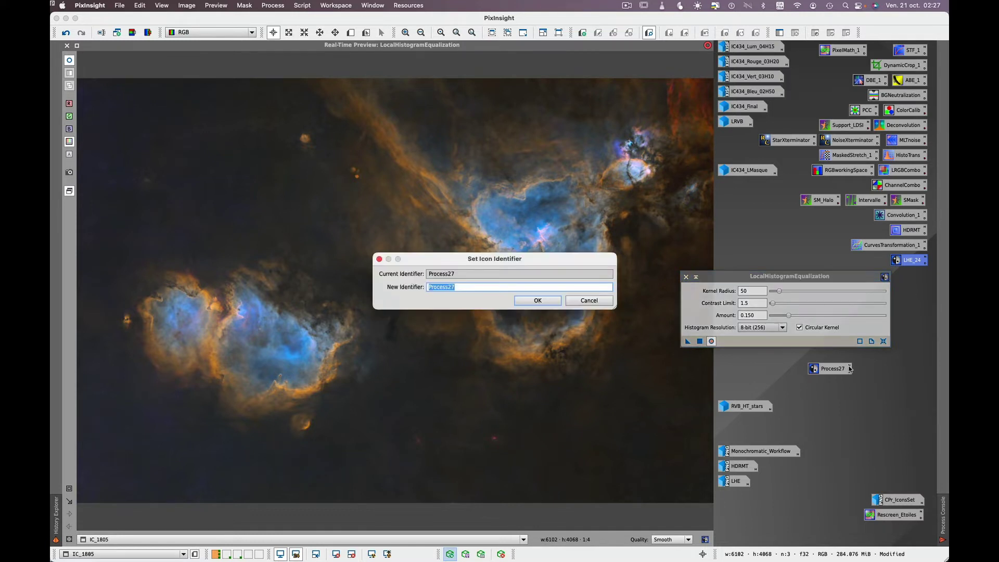
pyautogui.write('LHE_50')
pyautogui.click(530, 302)
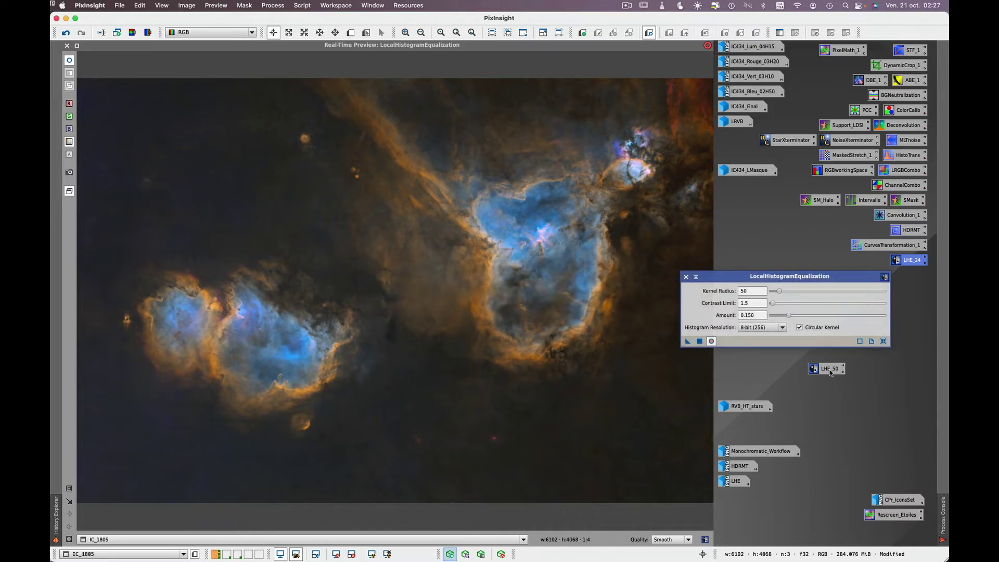
pyautogui.moveTo(831, 373); pyautogui.dragTo(914, 281)
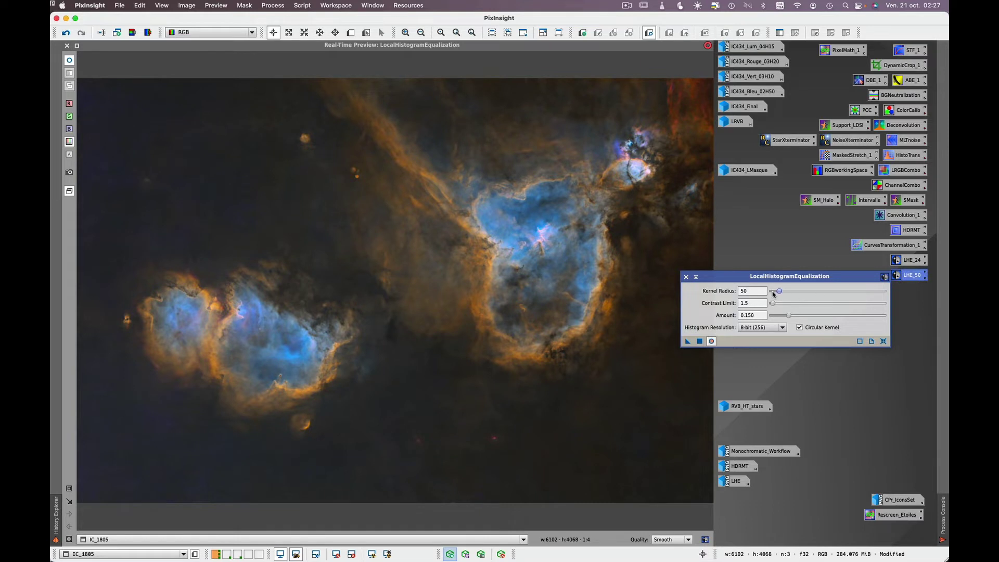
# Set the kernel radius to 150 and the amount to 0.200, and apply LocalHistogramEqualization to IC_1805.
pyautogui.click(740, 291)
pyautogui.write('1')
pyautogui.moveTo(789, 315); pyautogui.dragTo(794, 316)
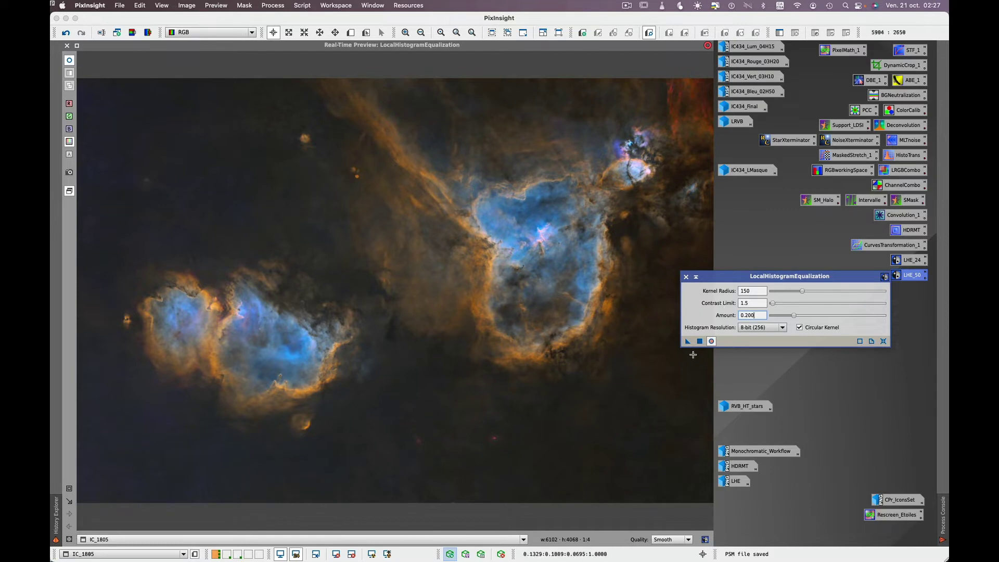
pyautogui.click(700, 341)
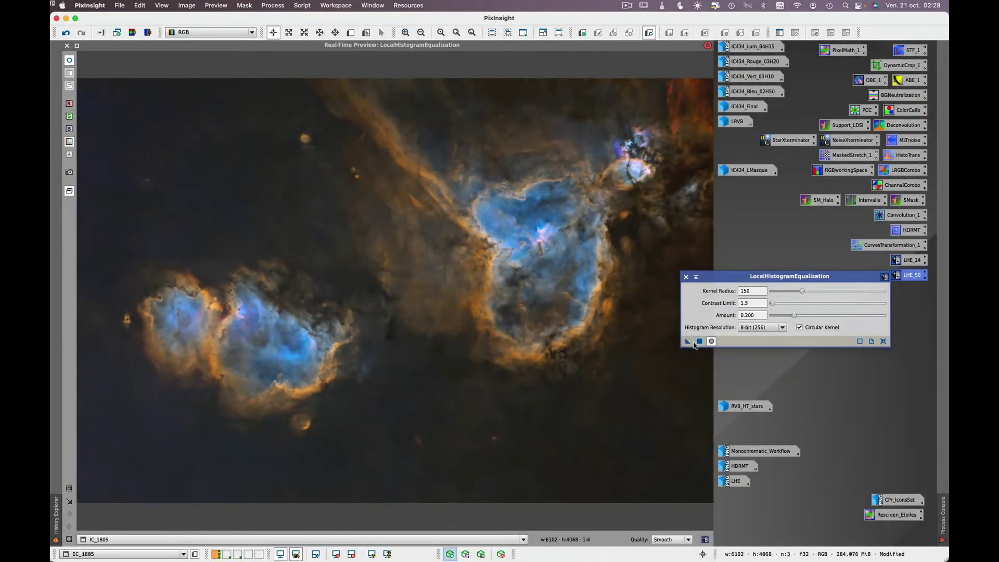
# Save the settings as a process icon named LHE_150, close LocalHistogramEqualization, and place the icon directly below LHE_50.
pyautogui.moveTo(687, 342); pyautogui.dragTo(780, 381)
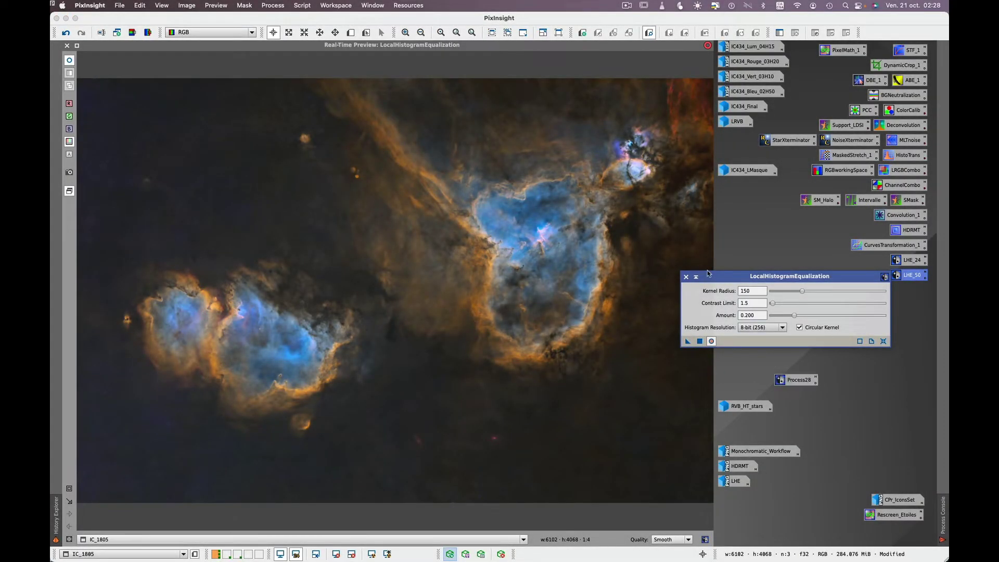
pyautogui.click(687, 277)
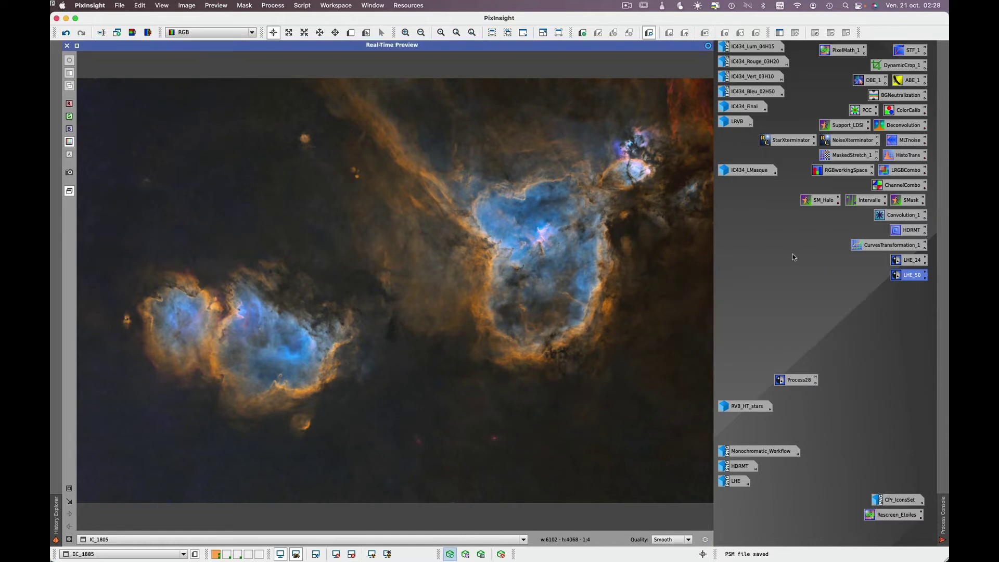
pyautogui.click(817, 377)
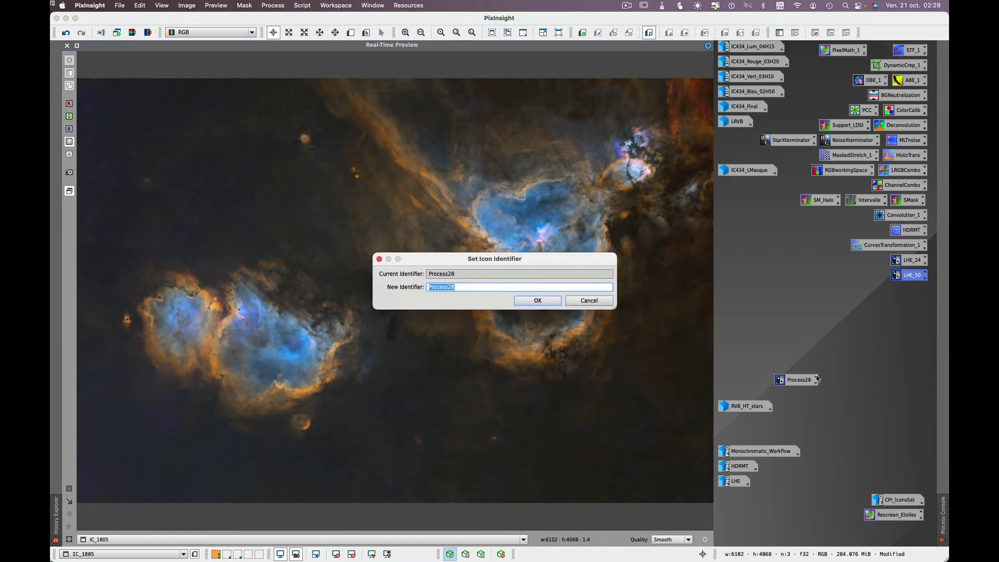
pyautogui.write('LHE_150')
pyautogui.click(526, 301)
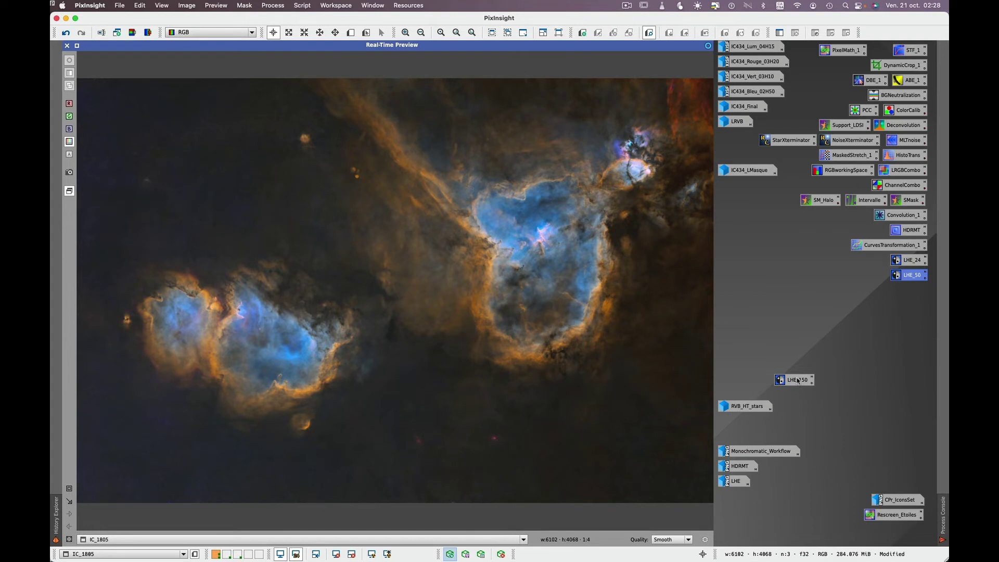
pyautogui.moveTo(798, 380); pyautogui.dragTo(910, 290)
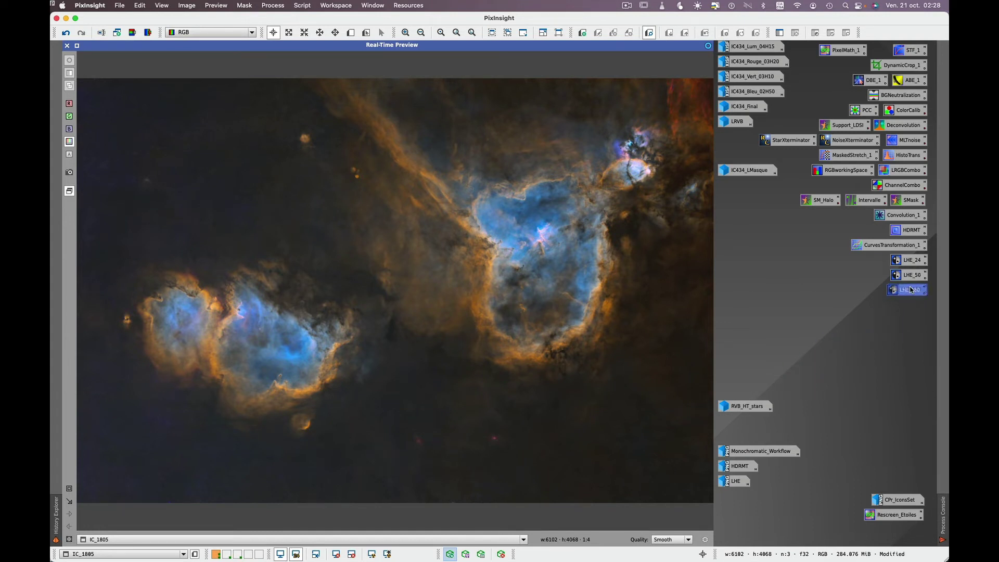
# Save the workspace's process icons, including LHE_24, LHE_50 and LHE_150, to the process icon file.
pyautogui.click(272, 7)
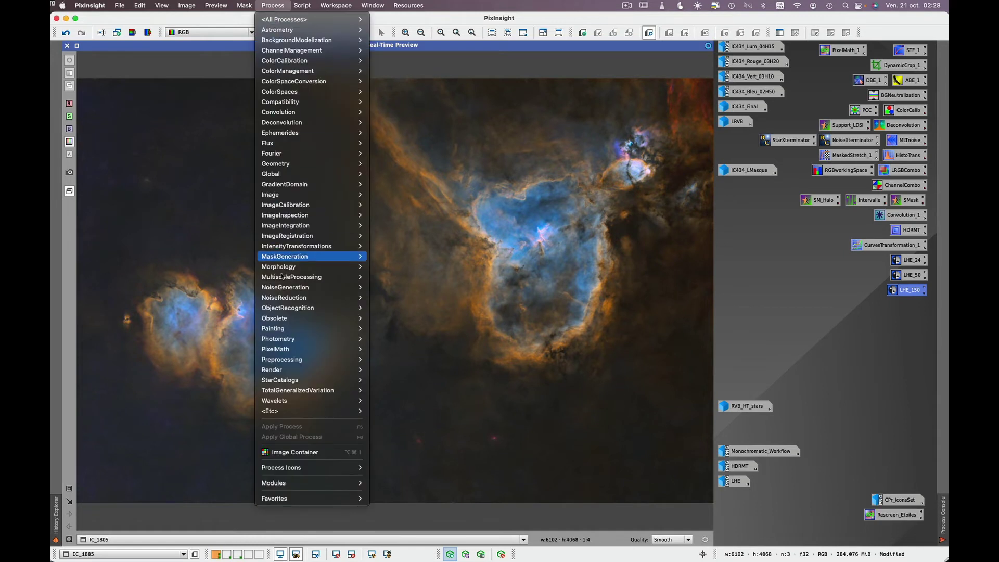
pyautogui.moveTo(296, 471)
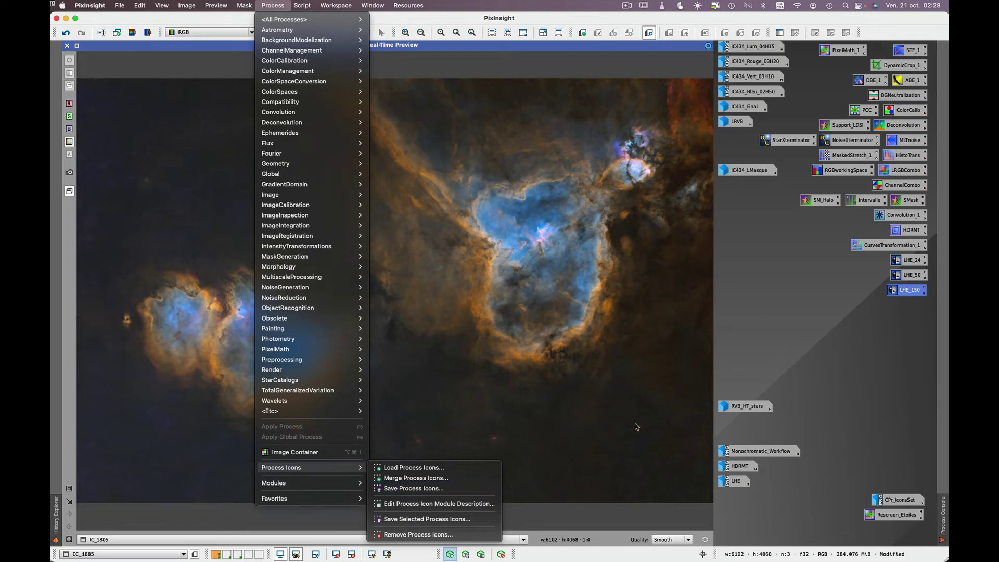
pyautogui.click(782, 310)
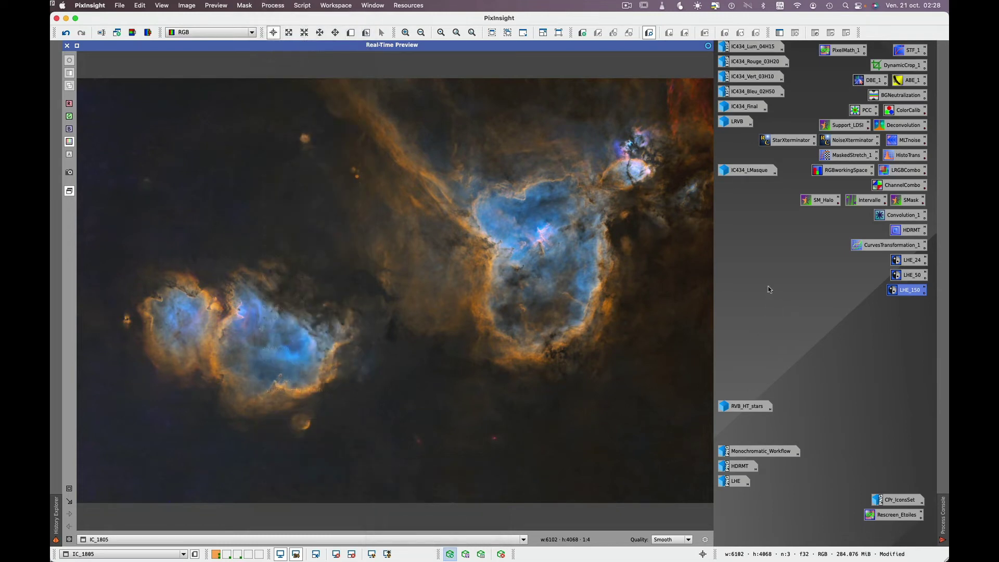
# Open UnsharpMask and enable its real-time preview on the heart-shaped nebula.
pyautogui.click(273, 6)
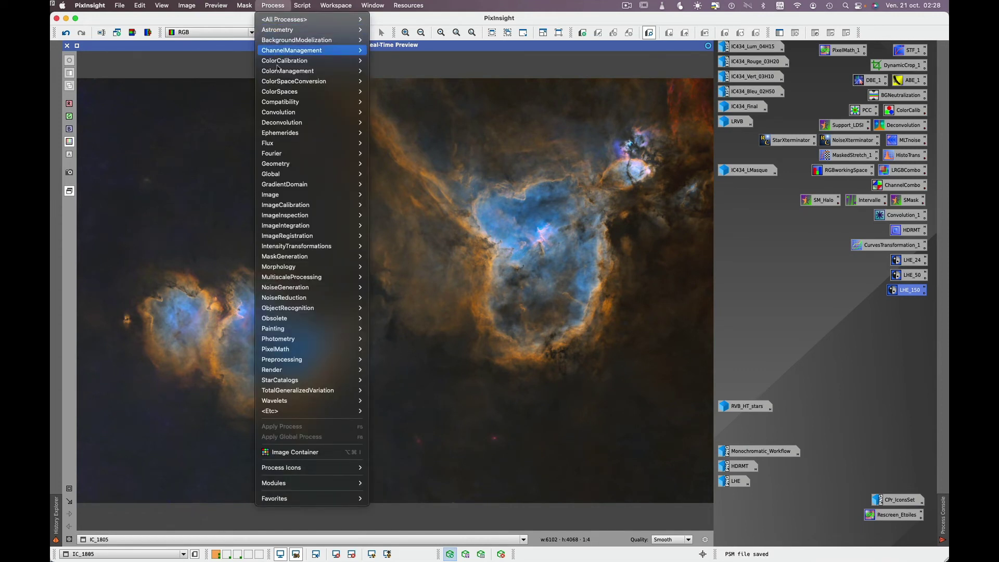
pyautogui.moveTo(284, 108)
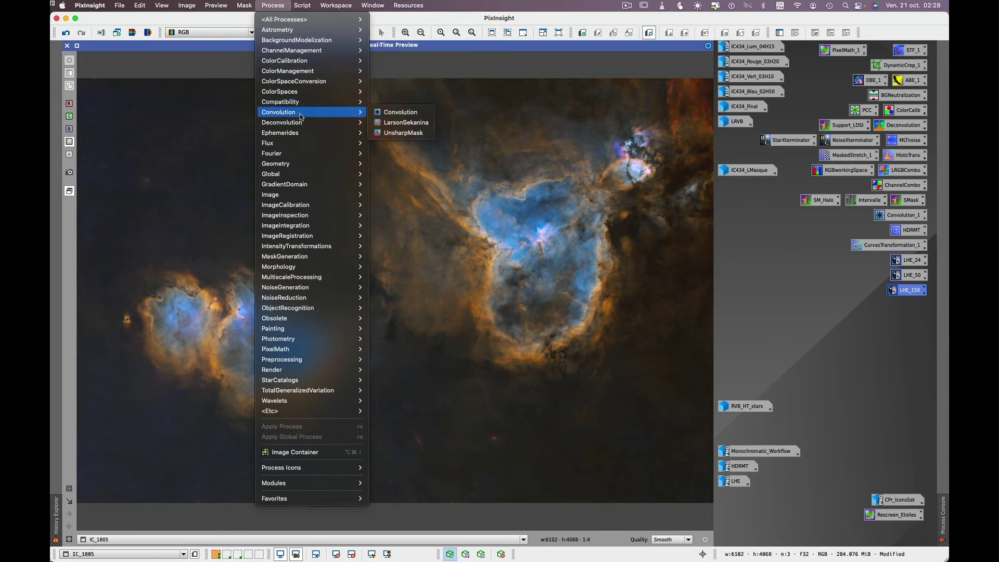
pyautogui.click(415, 133)
pyautogui.moveTo(739, 280); pyautogui.dragTo(765, 282)
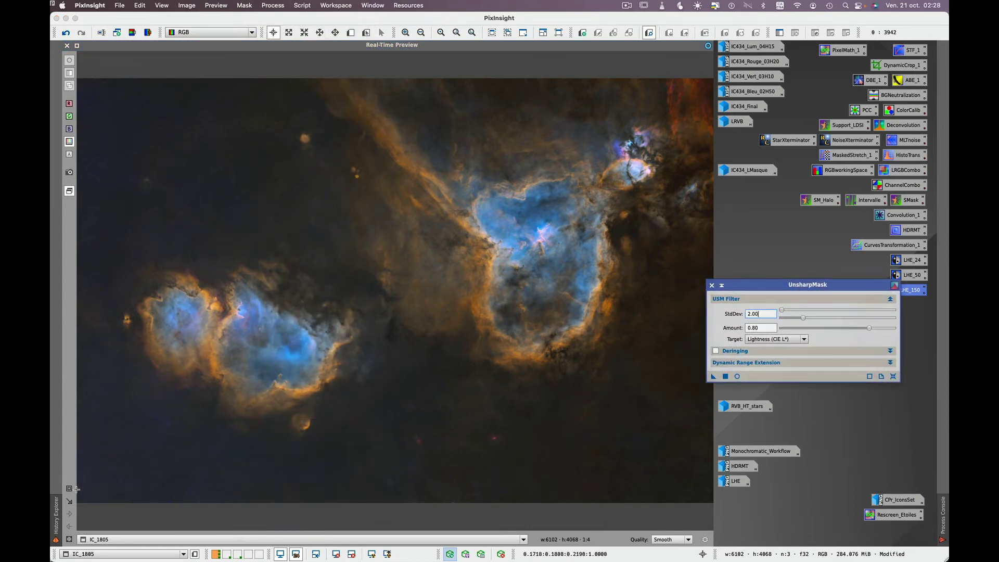
pyautogui.click(414, 128)
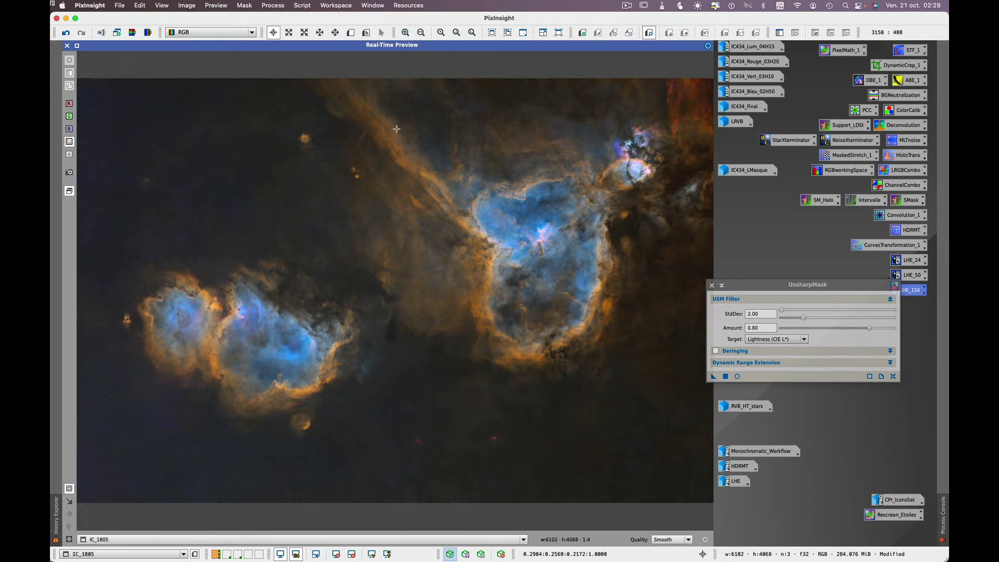
pyautogui.moveTo(397, 129); pyautogui.dragTo(671, 401)
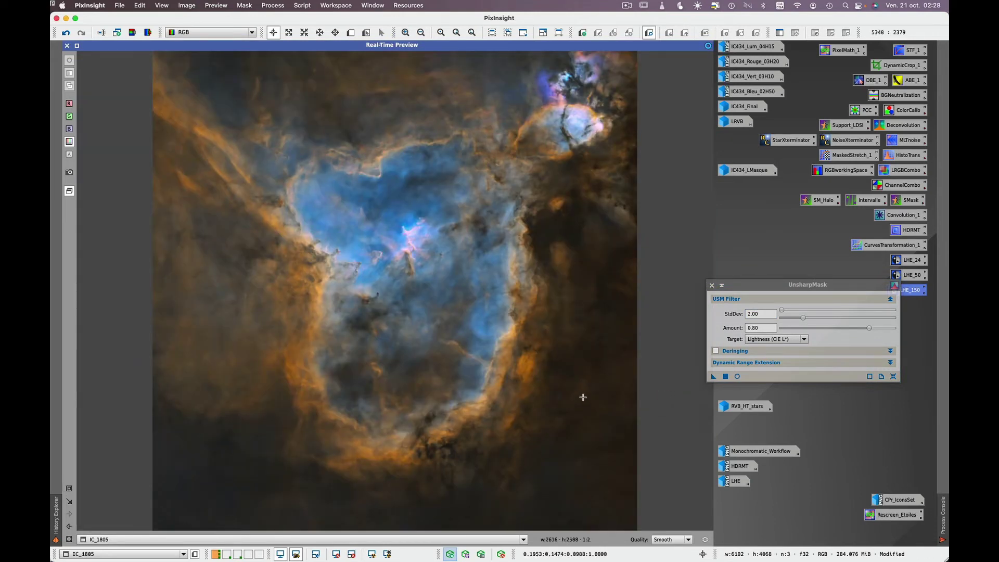
pyautogui.moveTo(749, 287); pyautogui.dragTo(715, 280)
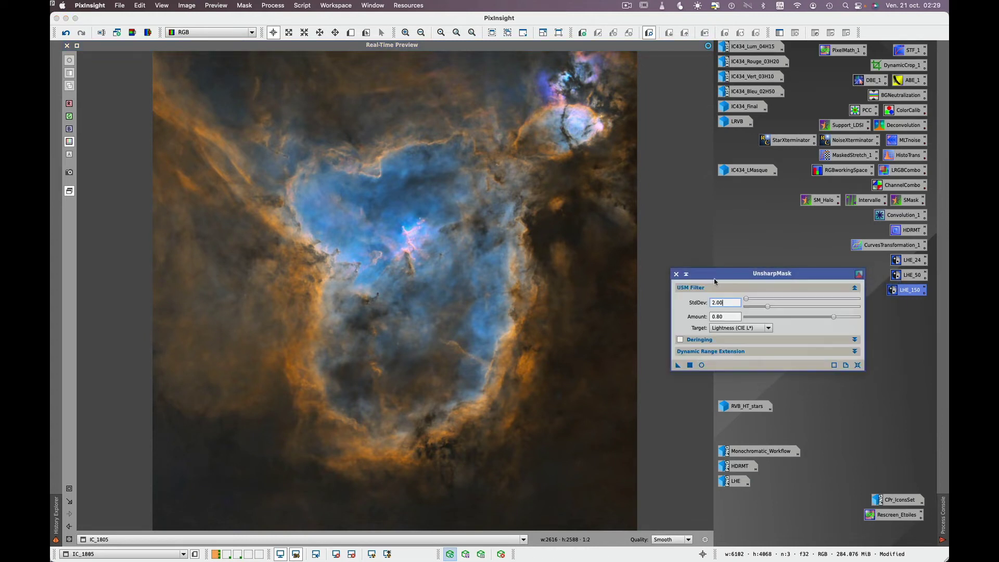
pyautogui.click(702, 366)
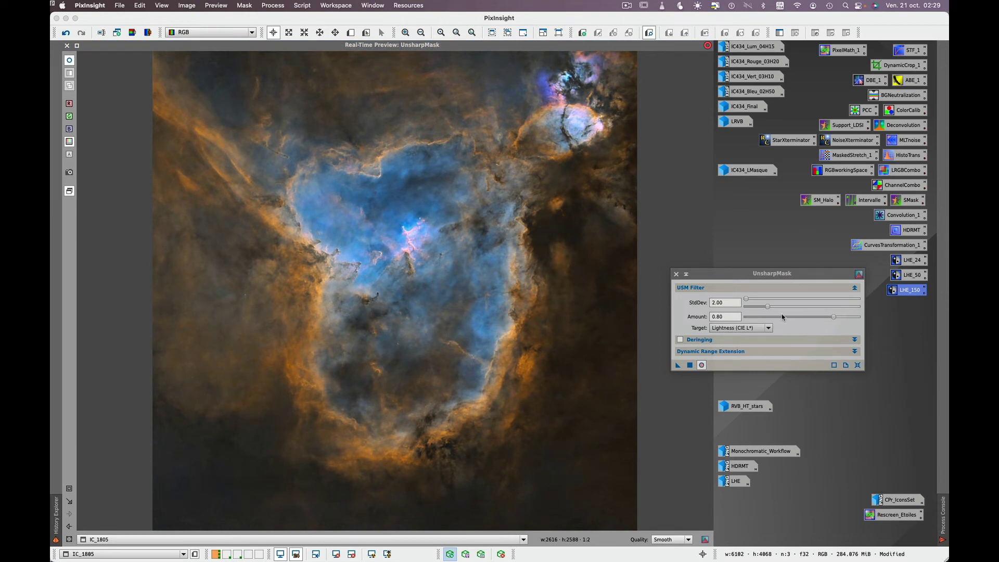
# Try UnsharpMask StdDev values of 0.10, 9.40 and 3.00, comparing the filtered and unfiltered preview at 3.00.
pyautogui.moveTo(769, 308); pyautogui.dragTo(745, 311)
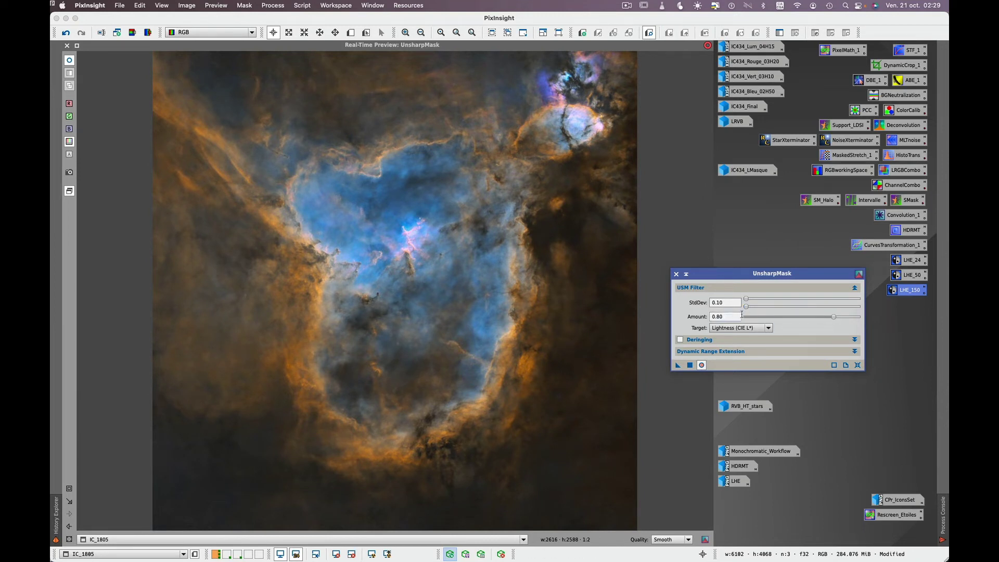
pyautogui.moveTo(748, 308); pyautogui.dragTo(853, 310)
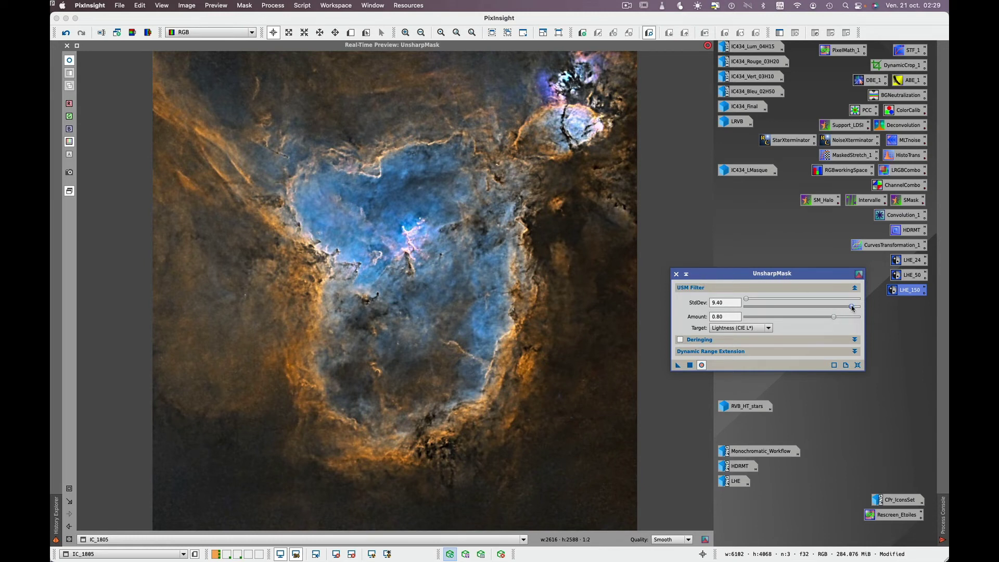
pyautogui.moveTo(852, 307); pyautogui.dragTo(779, 307)
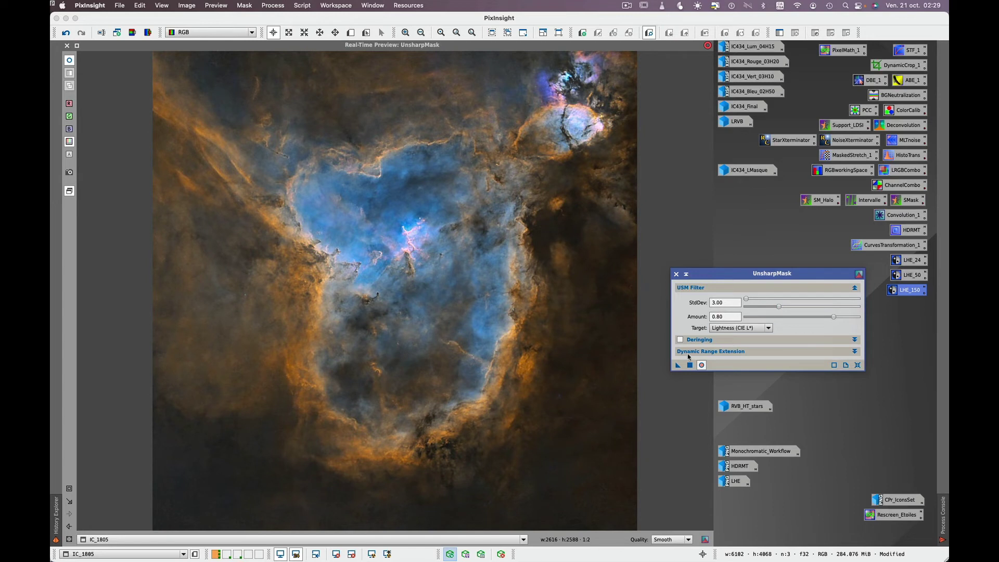
pyautogui.click(701, 365)
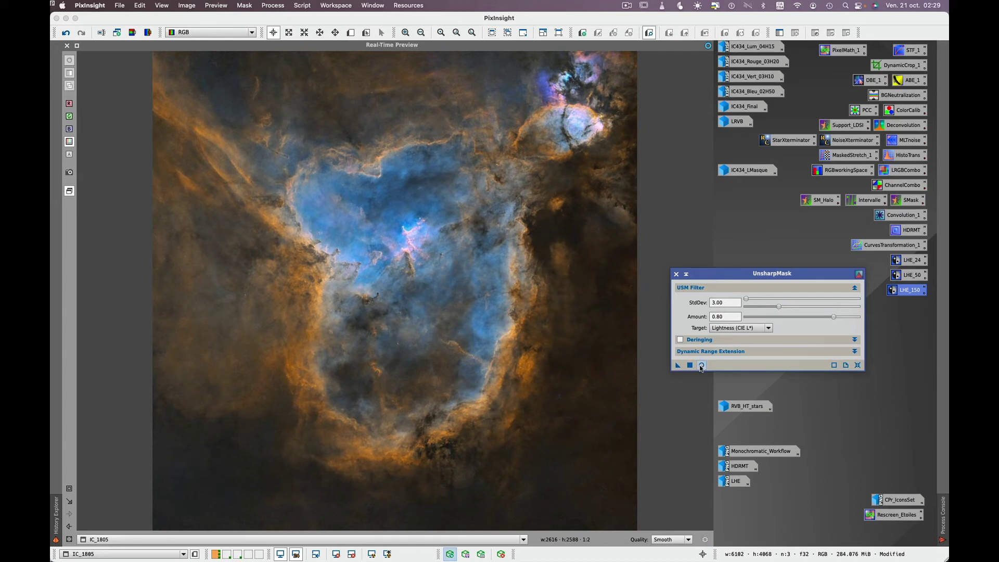
pyautogui.click(701, 365)
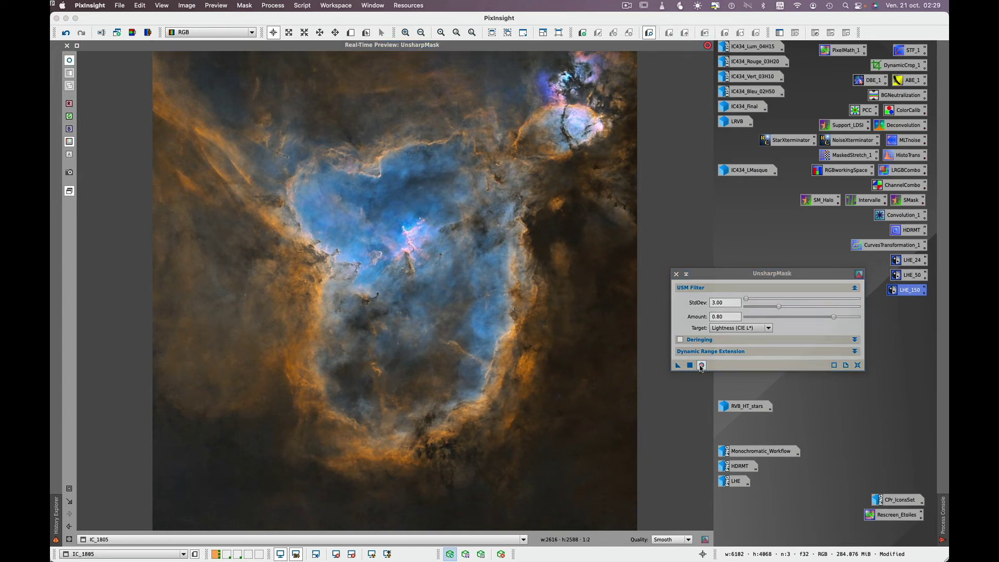
pyautogui.click(701, 365)
pyautogui.click(701, 366)
# Try an UnsharpMask StdDev of 4.00 and compare the preview with and without the filter.
pyautogui.moveTo(779, 307); pyautogui.dragTo(791, 308)
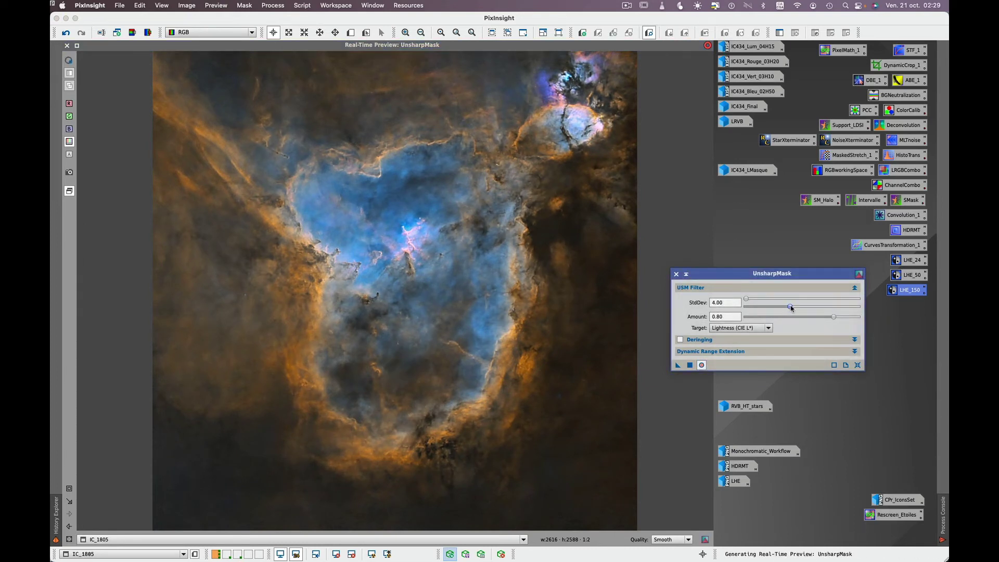
pyautogui.click(701, 365)
pyautogui.click(701, 366)
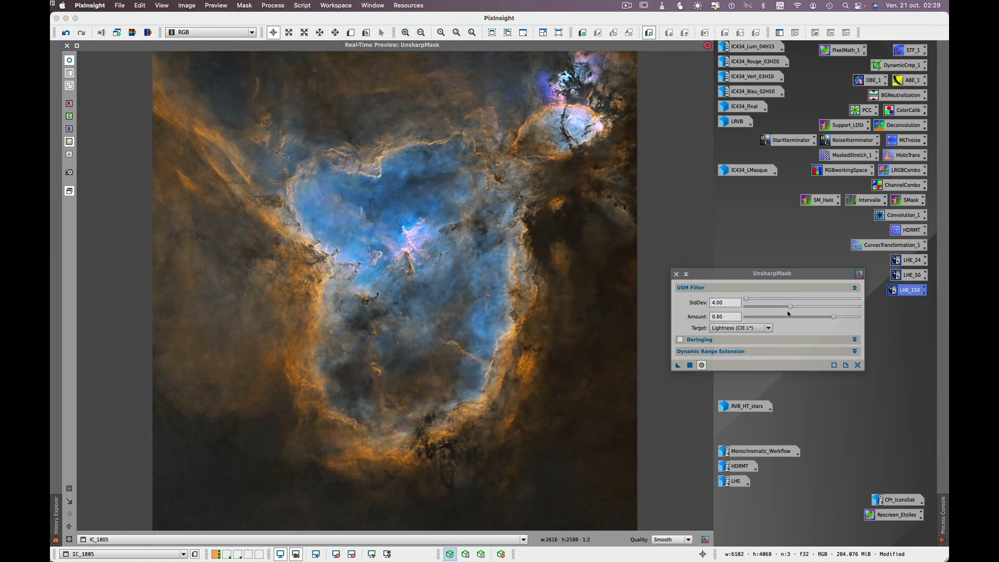
# Set the UnsharpMask StdDev to 3.50, apply it to IC_1805, and close the process and the Real-Time Preview.
pyautogui.moveTo(790, 306); pyautogui.dragTo(784, 307)
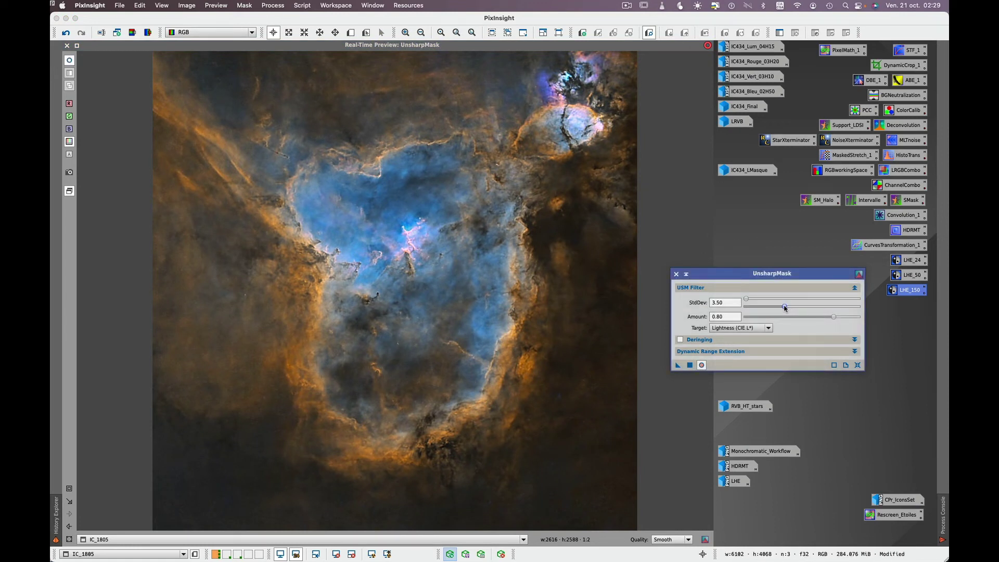
pyautogui.click(703, 366)
pyautogui.click(702, 365)
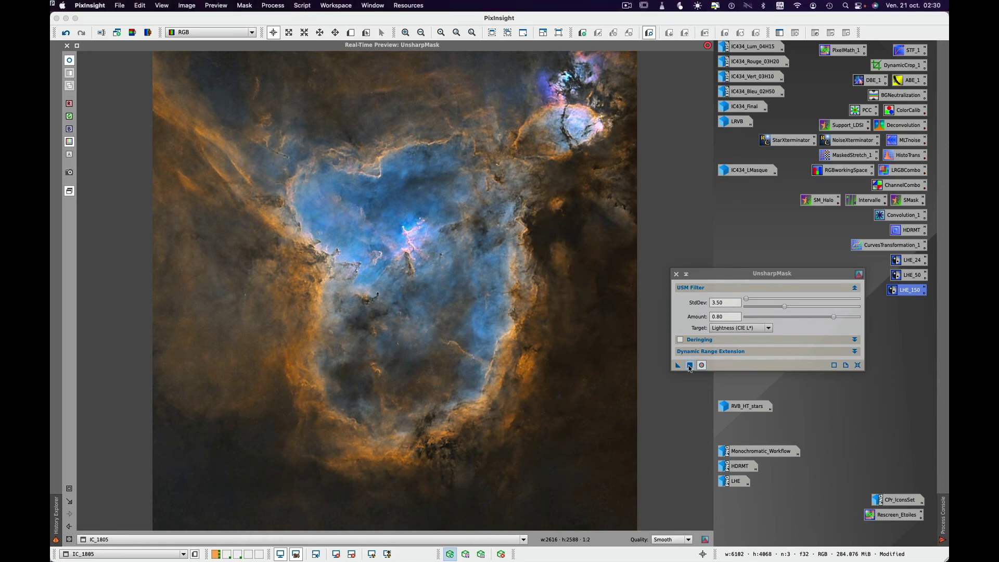
pyautogui.click(690, 366)
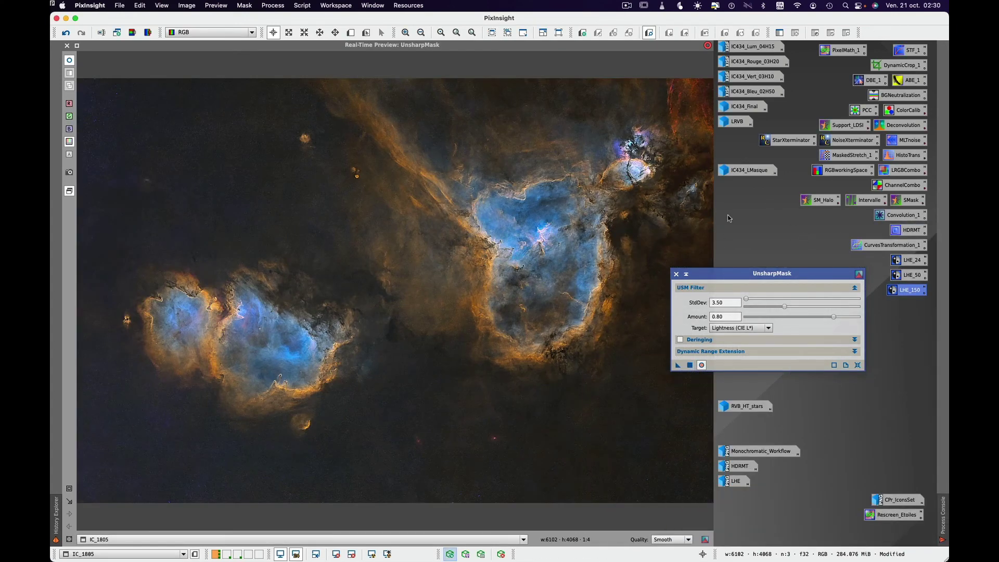
pyautogui.click(677, 275)
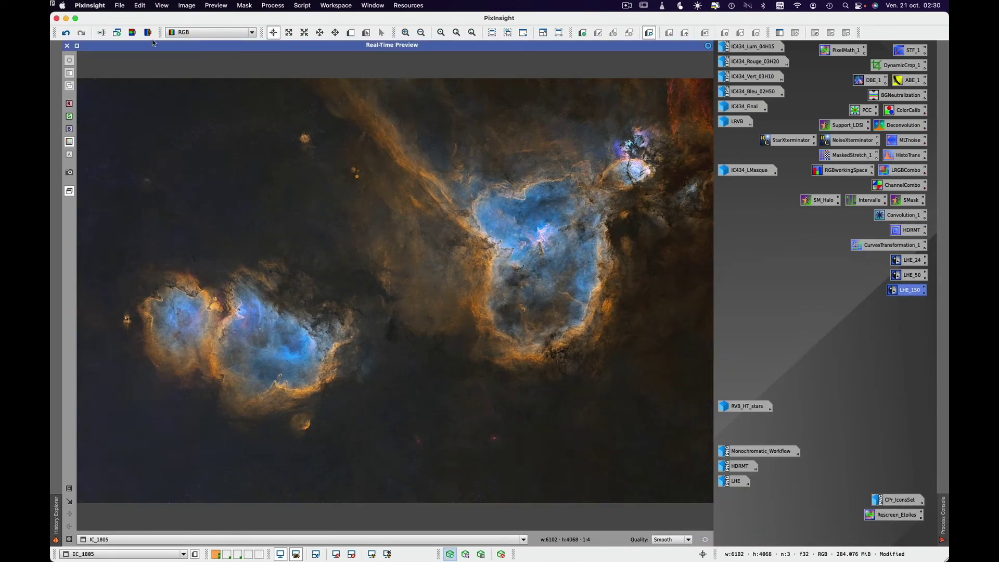
pyautogui.click(67, 46)
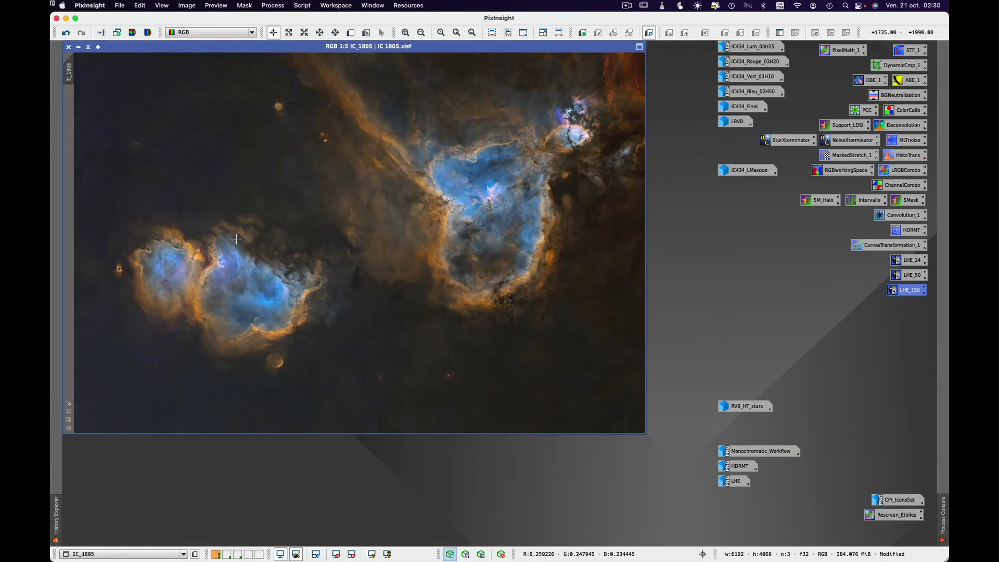
# Compare IC_1805 before and after the sharpening by undoing and restoring UnsharpMask, inspecting the heart-shaped nebula up close.
pyautogui.click(65, 33)
pyautogui.click(65, 34)
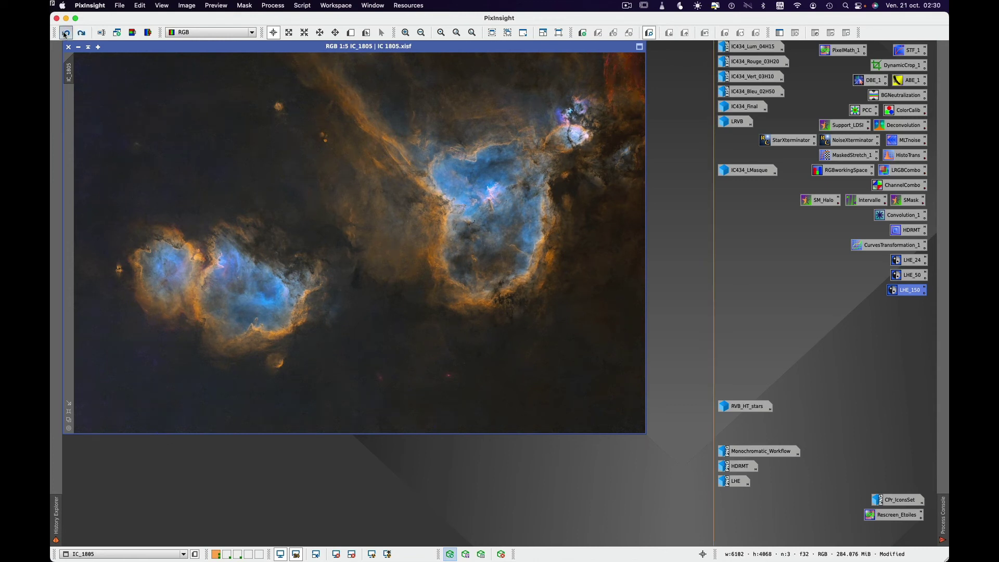
pyautogui.click(65, 33)
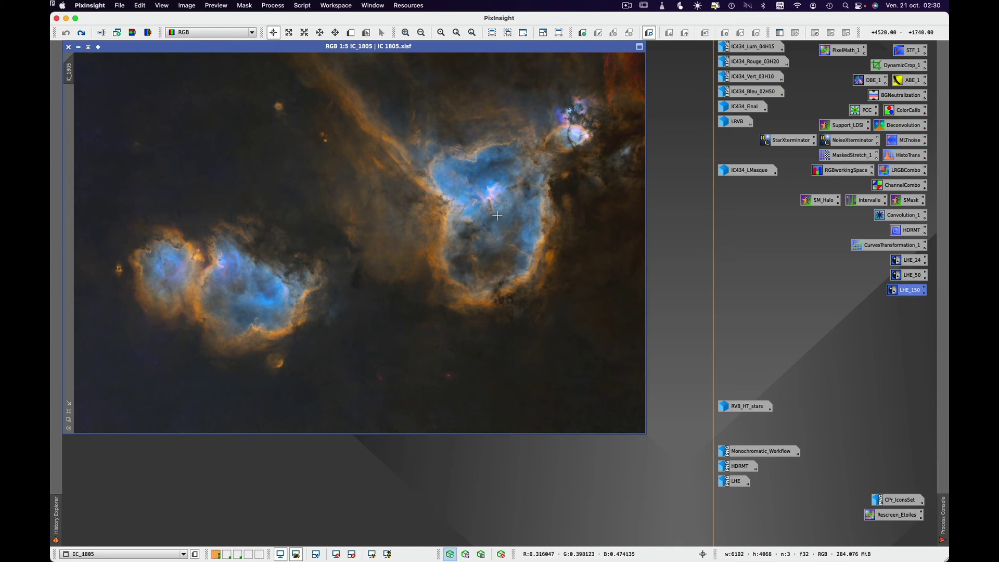
pyautogui.scroll(3, 505, 237)
pyautogui.scroll(-1, 512, 209)
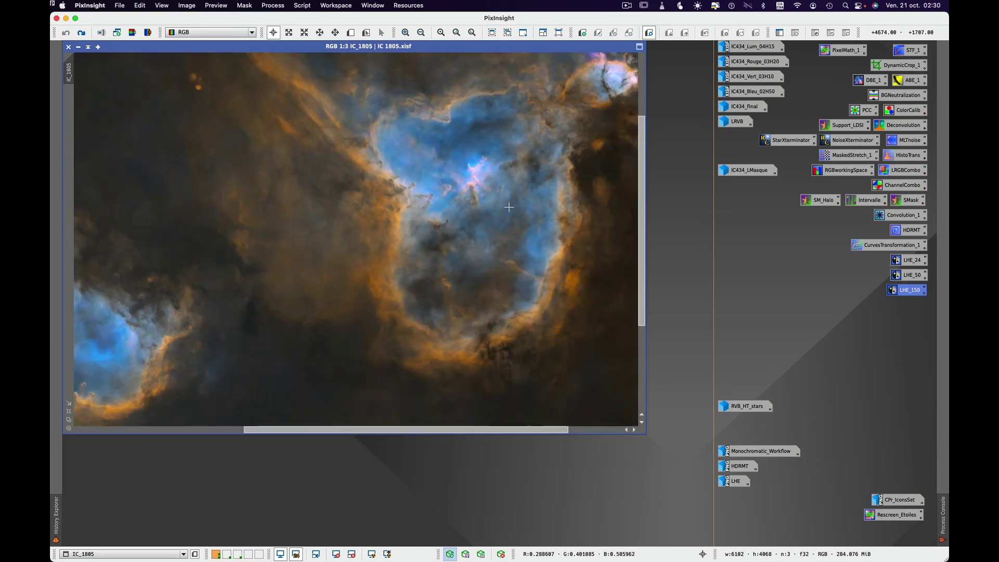
pyautogui.click(81, 33)
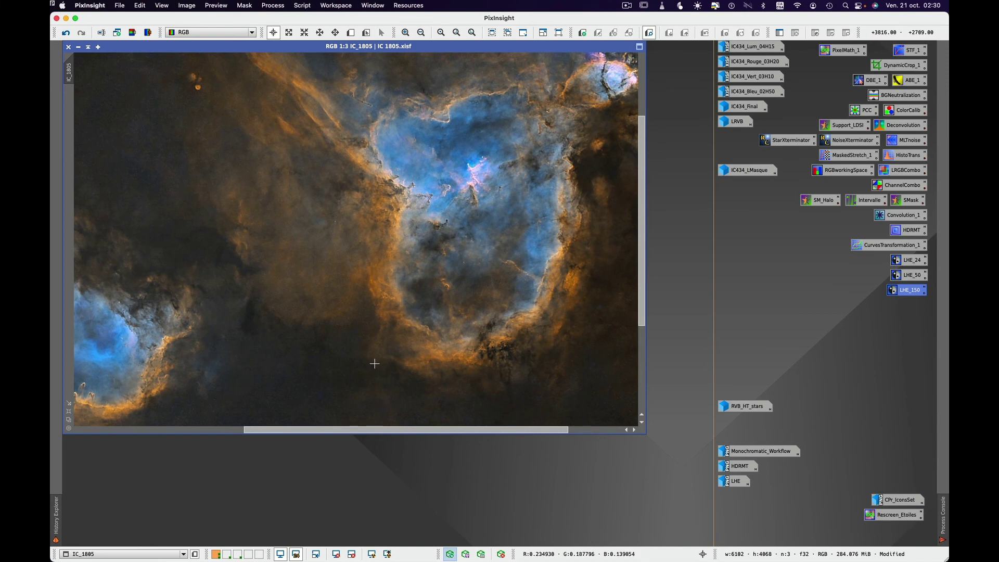
pyautogui.scroll(-2, 375, 365)
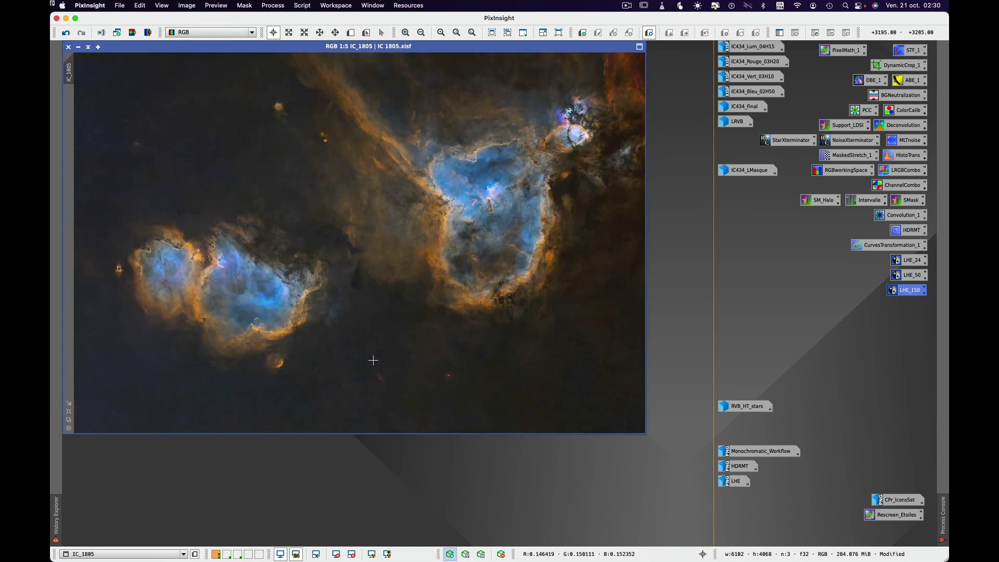
pyautogui.scroll(-1, 374, 359)
pyautogui.scroll(1, 373, 360)
# Run the DarkStructureEnhance script on IC_1805 with the amount set to 0.26.
pyautogui.click(303, 6)
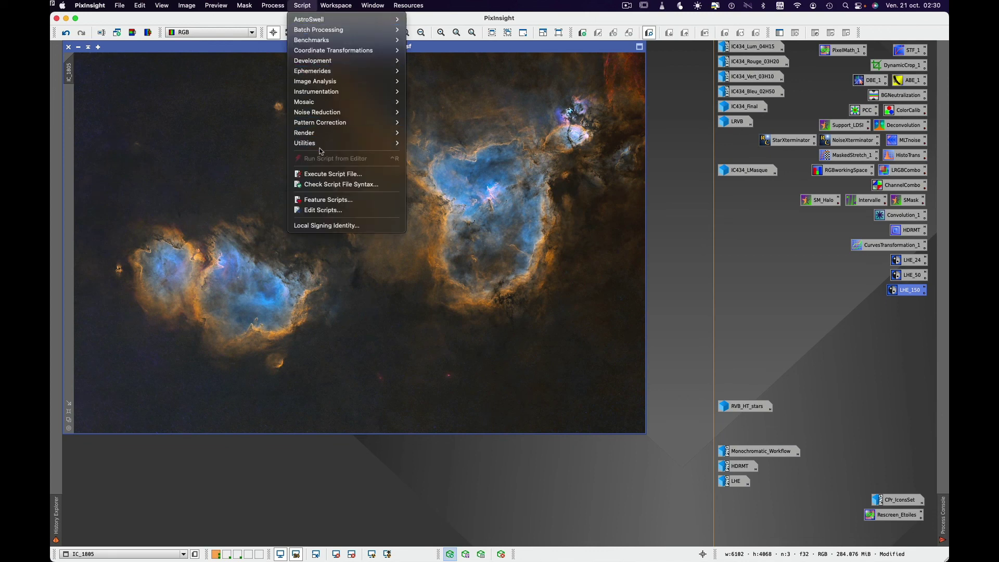
pyautogui.moveTo(322, 148)
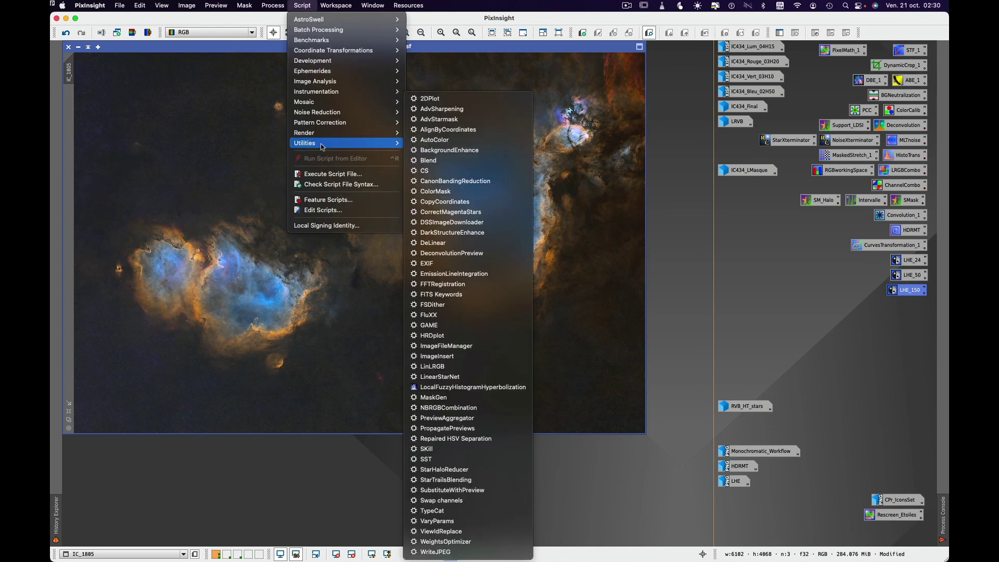
pyautogui.click(463, 232)
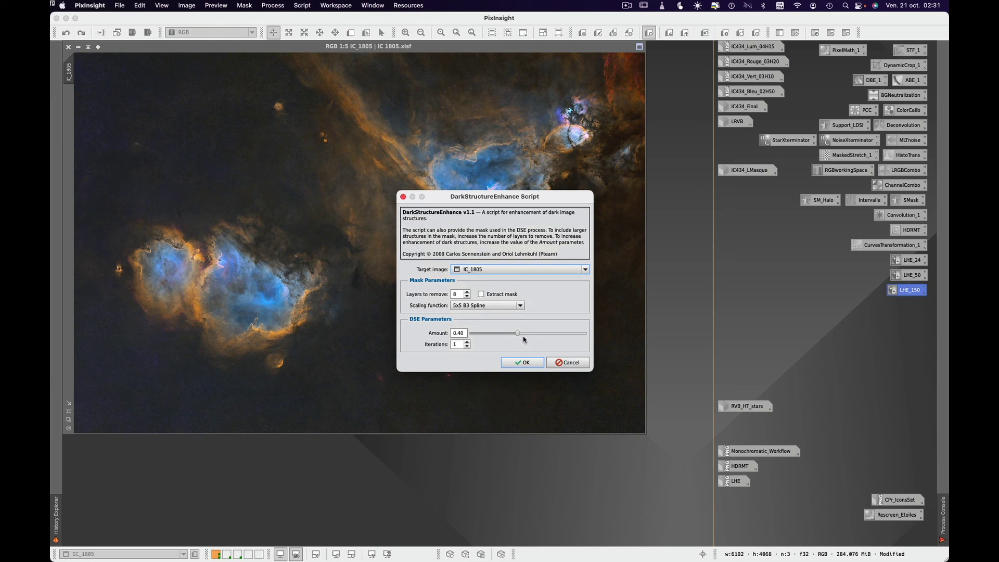
pyautogui.moveTo(518, 334); pyautogui.dragTo(502, 336)
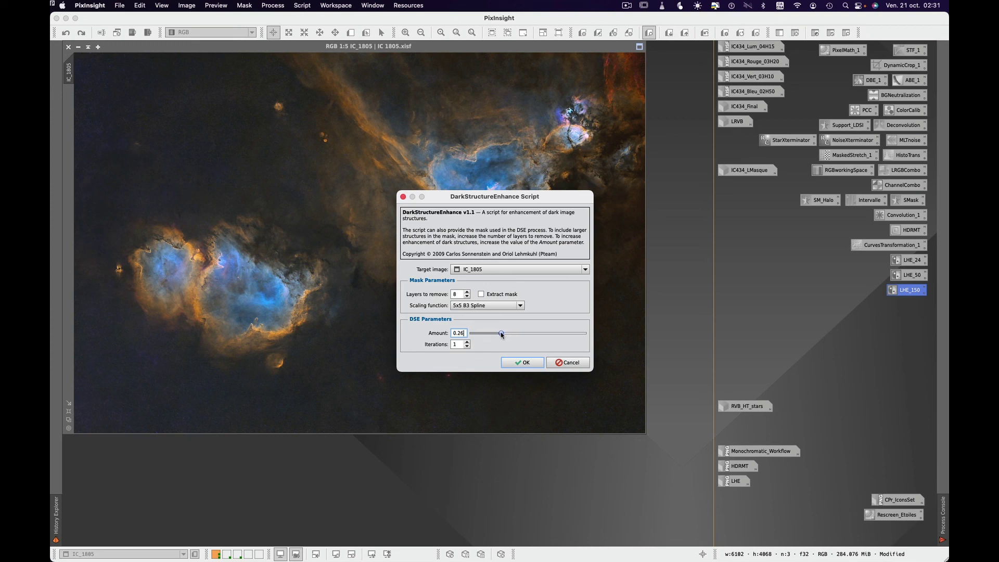
pyautogui.click(510, 363)
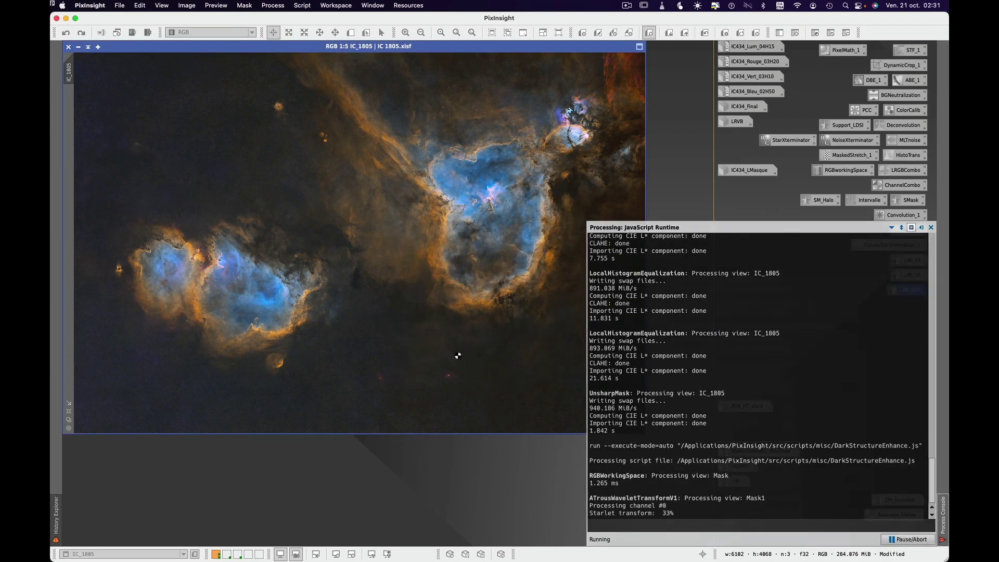